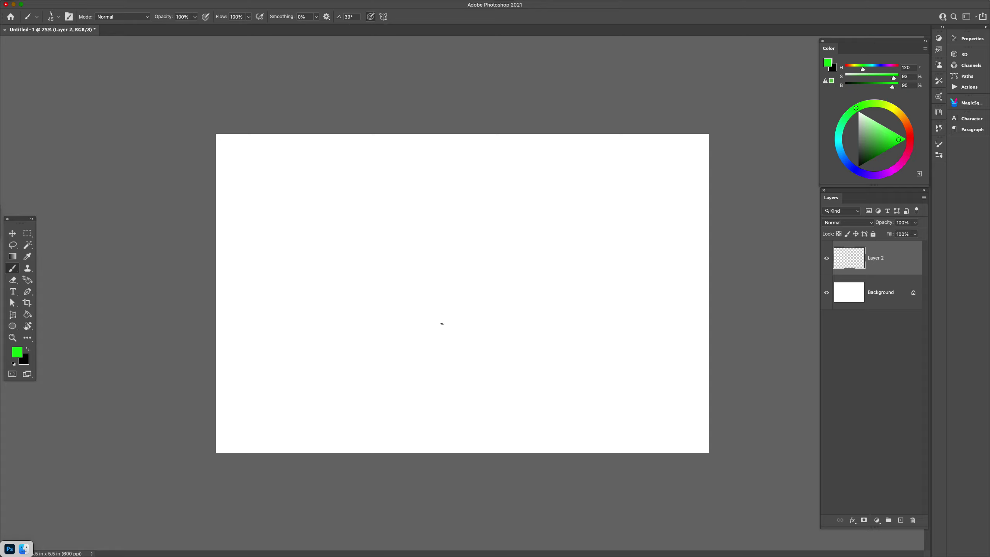
# Sketch a van's side outline in green: flat base line, sloping windshield, gently curved roof and curved rear end
pyautogui.moveTo(373, 315); pyautogui.dragTo(512, 316)
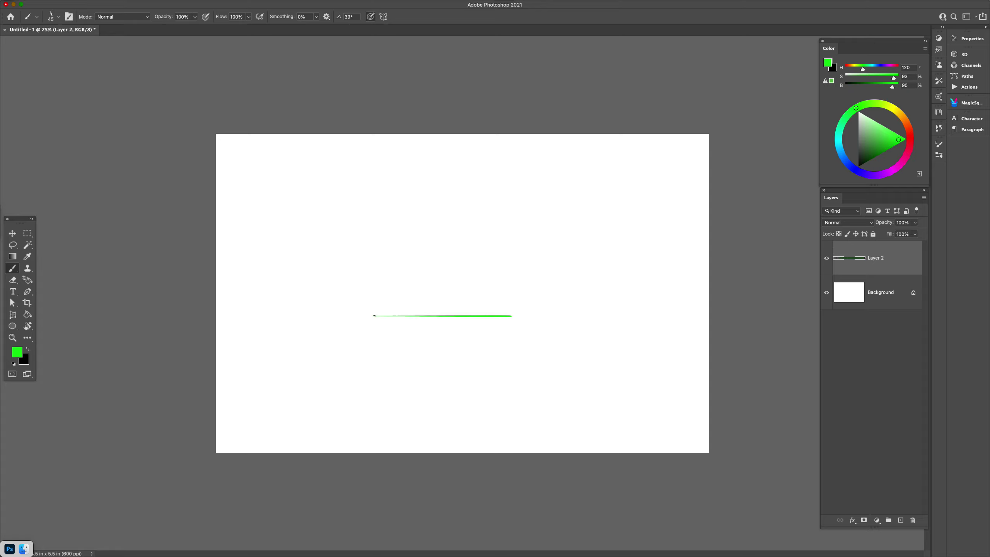
pyautogui.moveTo(368, 286)
pyautogui.mouseDown()
pyautogui.moveTo(431, 242)
pyautogui.moveTo(517, 234)
pyautogui.moveTo(492, 235)
pyautogui.moveTo(512, 317)
pyautogui.mouseUp()
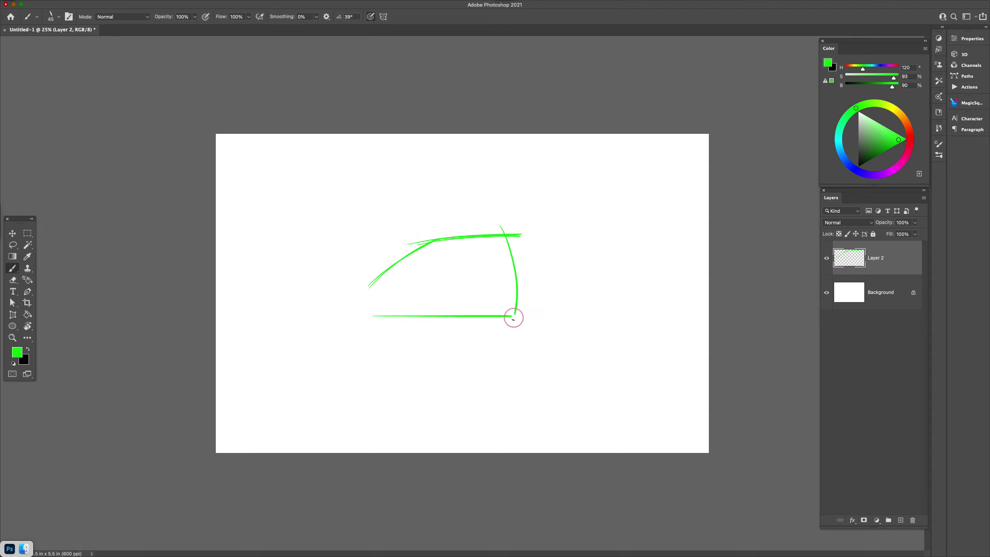
pyautogui.moveTo(502, 225); pyautogui.dragTo(513, 319)
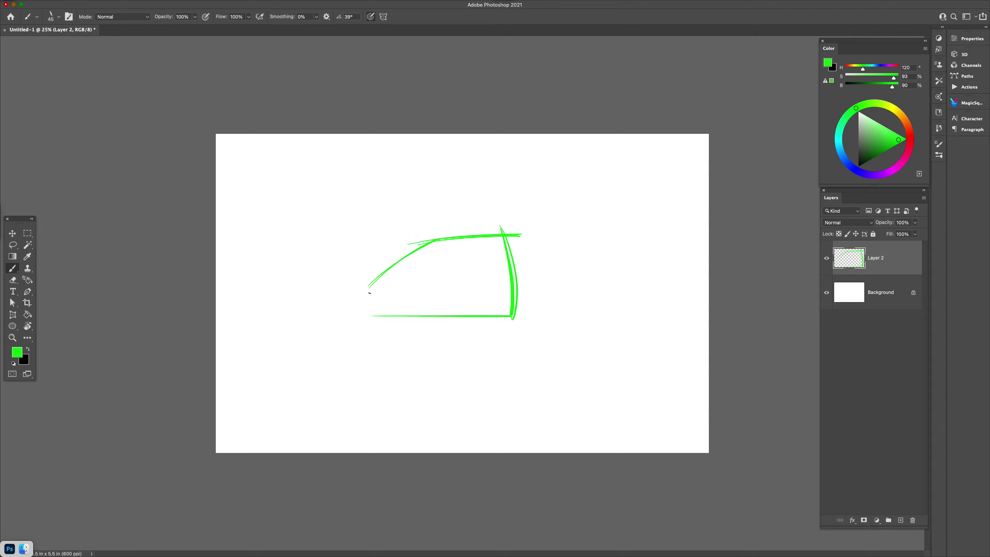
# Add the van's front face, small front bumper, side window and front wheel arch to the side sketch
pyautogui.moveTo(368, 288); pyautogui.dragTo(378, 320)
pyautogui.moveTo(369, 276)
pyautogui.mouseDown()
pyautogui.moveTo(442, 268)
pyautogui.moveTo(440, 257)
pyautogui.moveTo(441, 268)
pyautogui.mouseUp()
pyautogui.moveTo(371, 312); pyautogui.dragTo(382, 321)
pyautogui.moveTo(370, 312); pyautogui.dragTo(409, 316)
pyautogui.moveTo(384, 311)
pyautogui.mouseDown()
pyautogui.moveTo(406, 307)
pyautogui.moveTo(409, 317)
pyautogui.mouseUp()
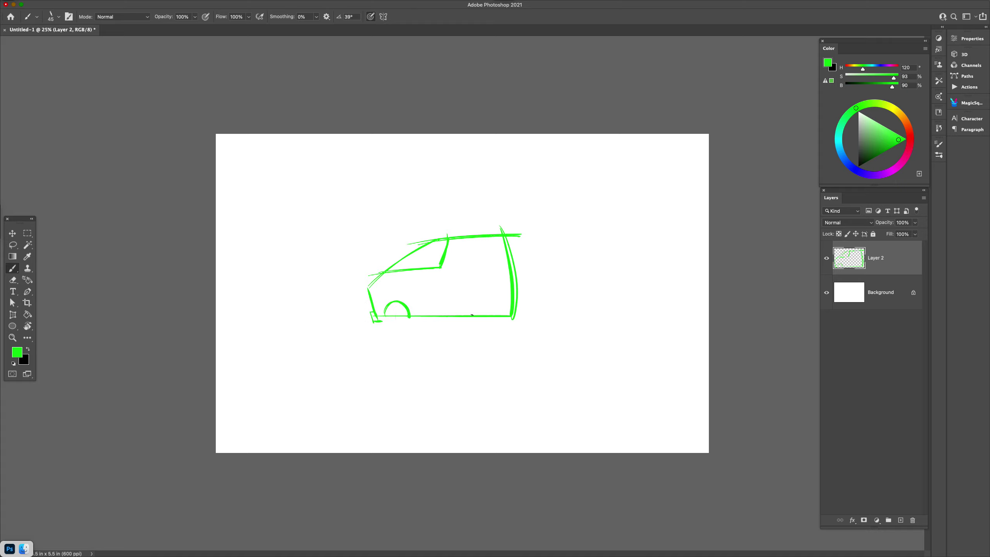
# Draw the rear wheel arch and complete the front and rear wheel circles on the base line
pyautogui.moveTo(472, 315); pyautogui.dragTo(500, 316)
pyautogui.moveTo(392, 307)
pyautogui.mouseDown()
pyautogui.moveTo(409, 318)
pyautogui.moveTo(380, 313)
pyautogui.mouseUp()
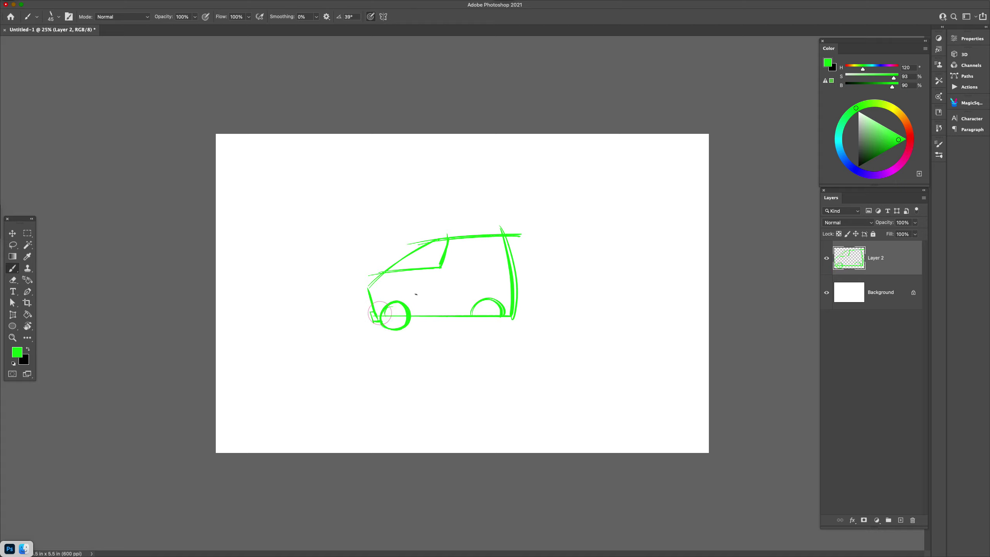
pyautogui.moveTo(503, 317)
pyautogui.mouseDown()
pyautogui.moveTo(485, 335)
pyautogui.moveTo(479, 299)
pyautogui.mouseUp()
pyautogui.moveTo(373, 287); pyautogui.dragTo(513, 290)
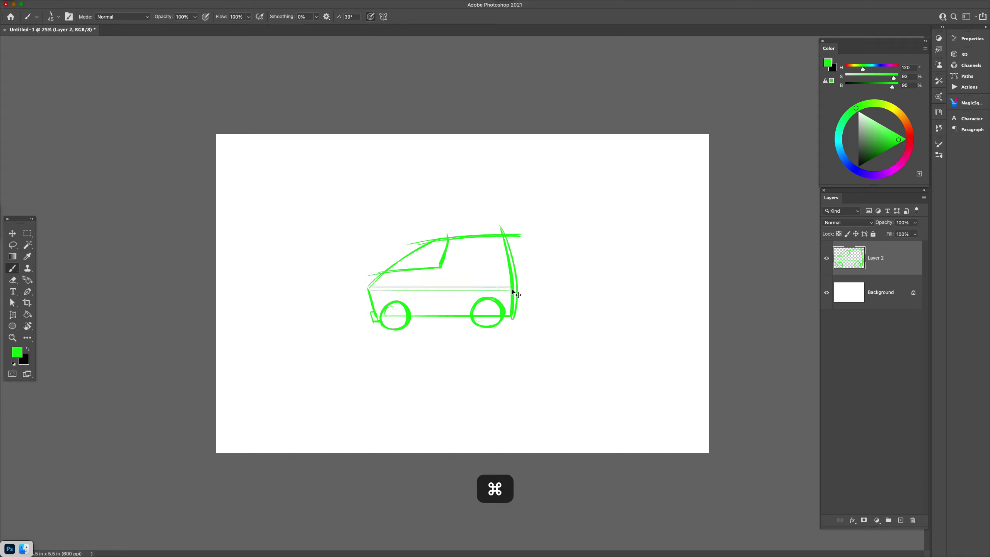
pyautogui.press('super+z')
pyautogui.press('super+z')
# Draw a slightly curved beltline from nose to rear and concentric hub circles inside both wheels
pyautogui.moveTo(363, 288); pyautogui.dragTo(513, 280)
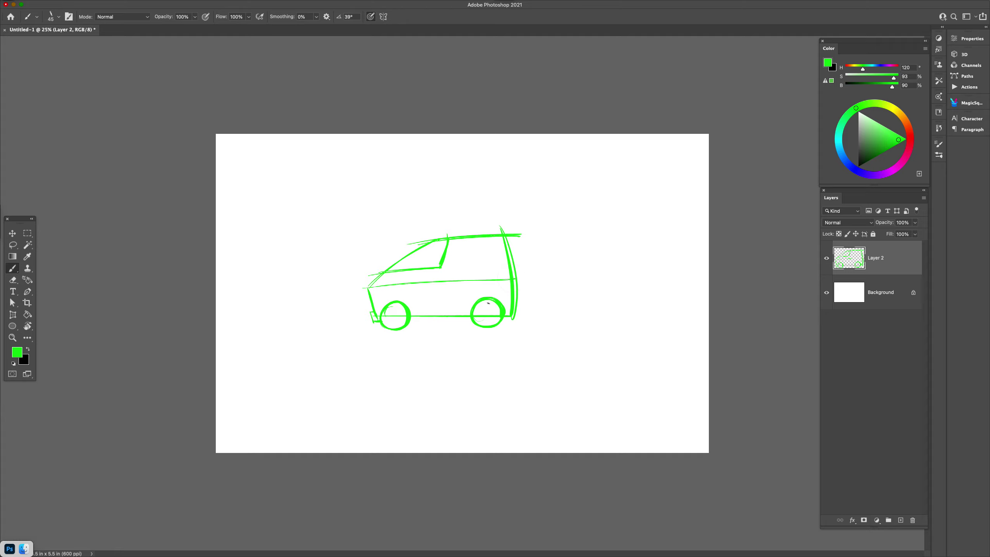
pyautogui.moveTo(480, 315)
pyautogui.mouseDown()
pyautogui.moveTo(492, 319)
pyautogui.moveTo(488, 306)
pyautogui.mouseUp()
pyautogui.moveTo(391, 309); pyautogui.dragTo(392, 313)
pyautogui.moveTo(485, 315); pyautogui.dragTo(485, 311)
# Duplicate the van sketch layer twice
pyautogui.press('super')
pyautogui.press('super+j')
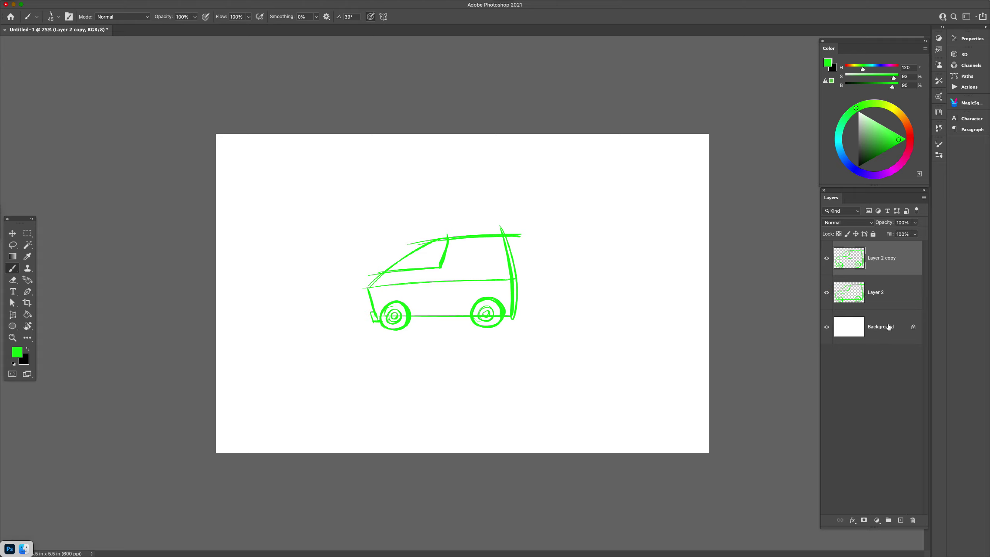
pyautogui.press('super+j')
# Move the original van sketch to the canvas's upper-left corner and rename its layer "side"
pyautogui.hotkey('alt', '[')
pyautogui.hotkey('alt', '[')
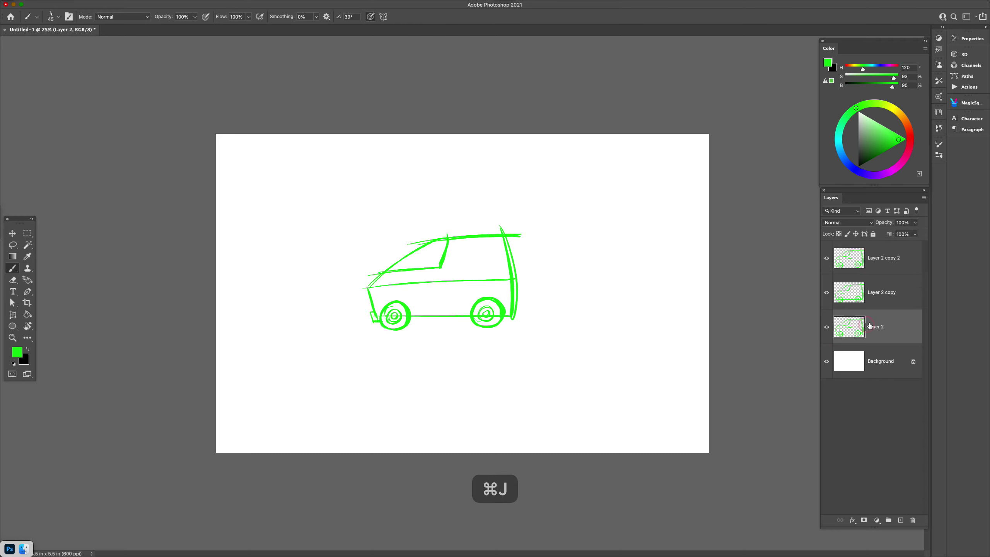
pyautogui.press('v')
pyautogui.moveTo(542, 301)
pyautogui.mouseDown()
pyautogui.moveTo(518, 274)
pyautogui.moveTo(403, 215)
pyautogui.mouseUp()
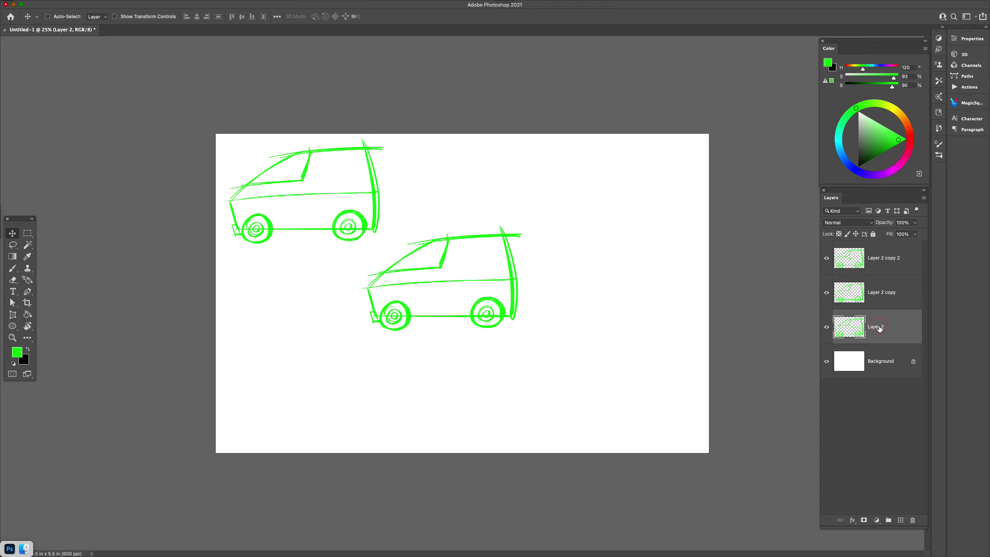
pyautogui.write('side')
pyautogui.press('Return')
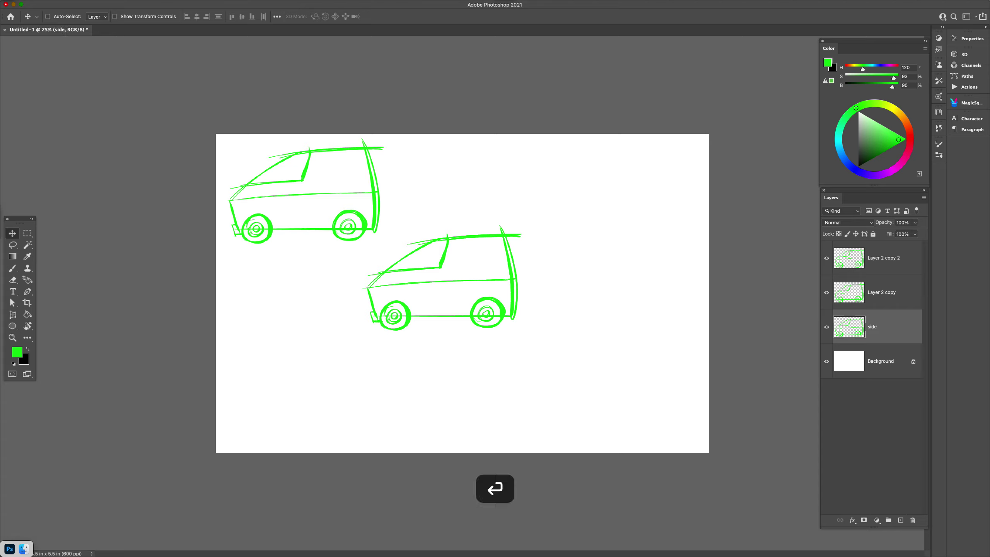
# Rename the first copied layer "34front" and move its van to the canvas's lower-left corner
pyautogui.doubleClick(882, 295)
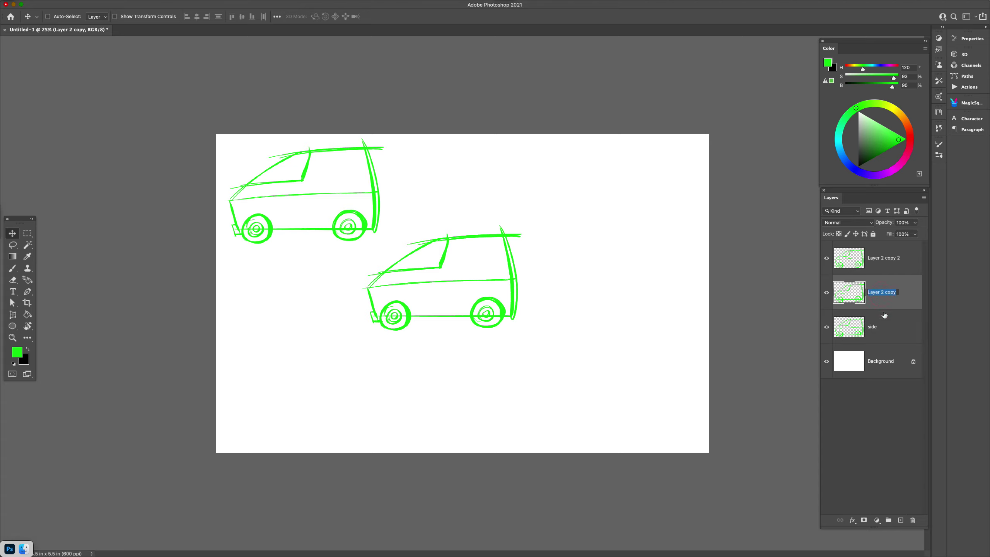
pyautogui.write('front')
pyautogui.press('Return')
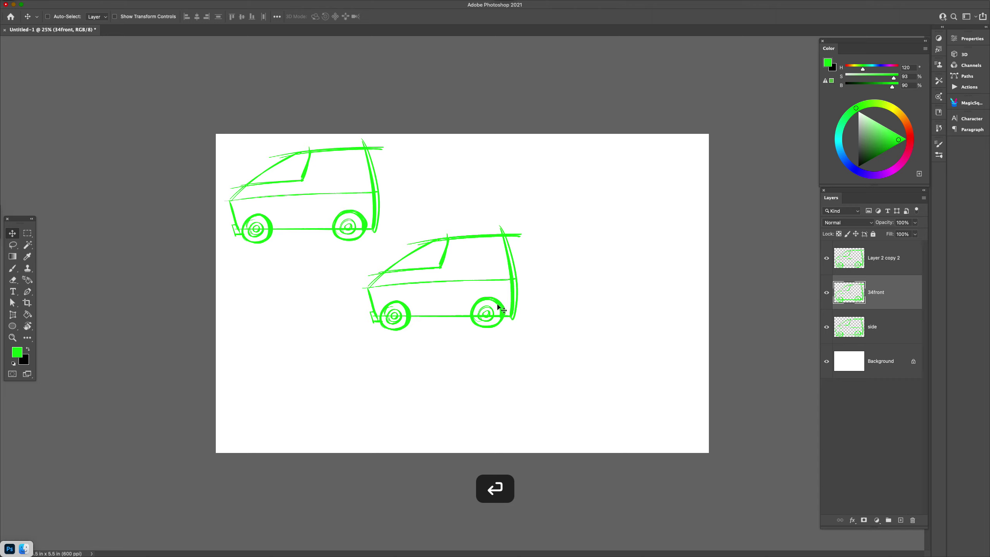
pyautogui.moveTo(500, 309); pyautogui.dragTo(368, 415)
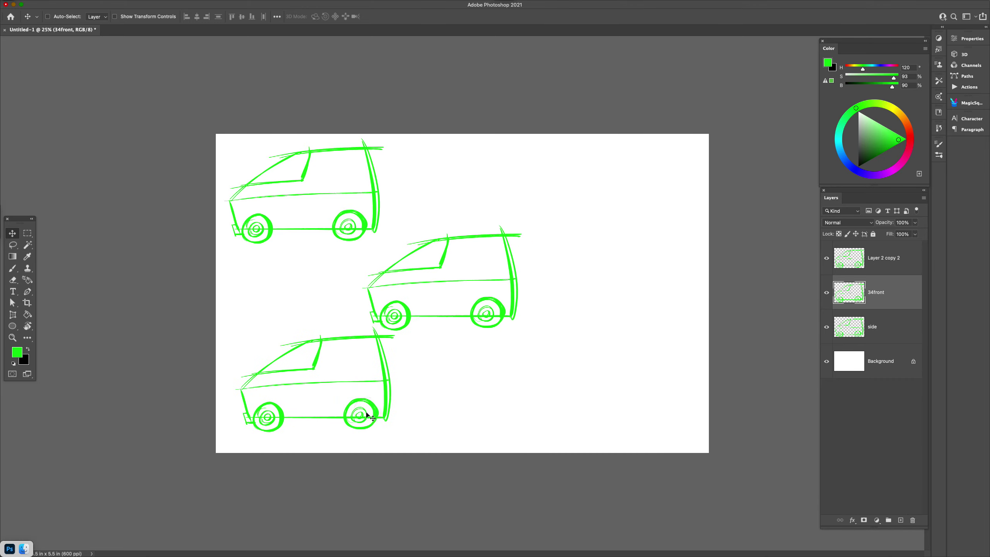
# Rename the second copied layer "34back" and move its van to the upper-right part of the canvas
pyautogui.doubleClick(892, 260)
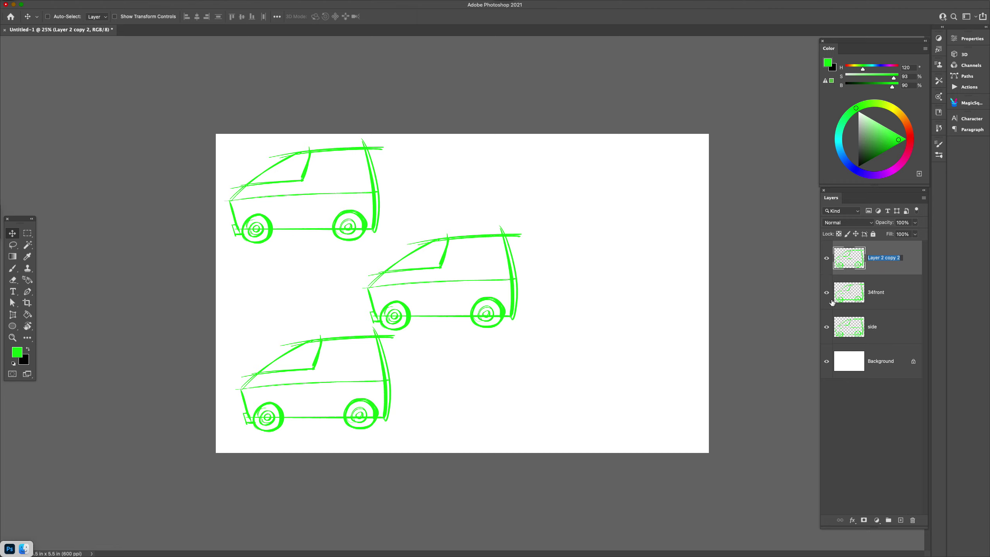
pyautogui.write('34back')
pyautogui.press('Return')
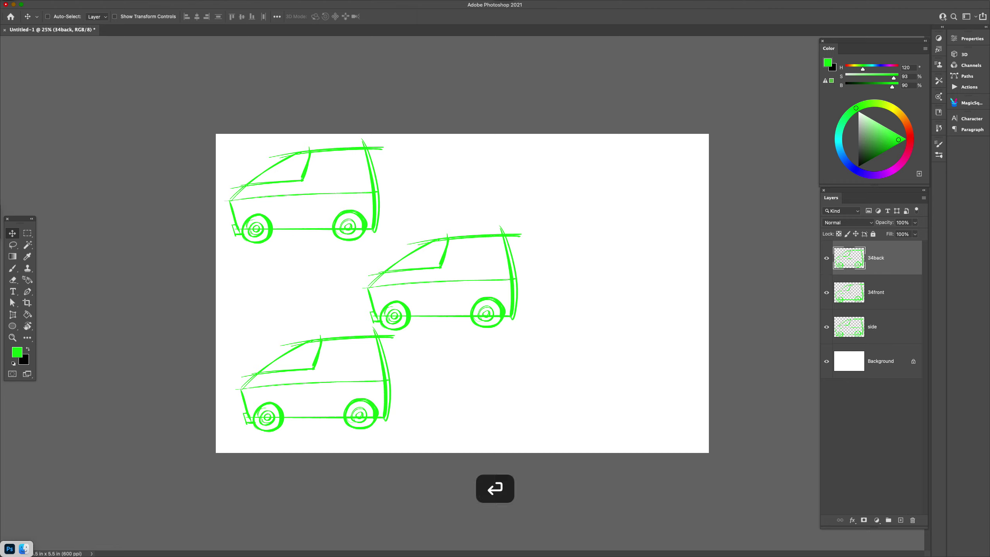
pyautogui.moveTo(507, 300); pyautogui.dragTo(670, 226)
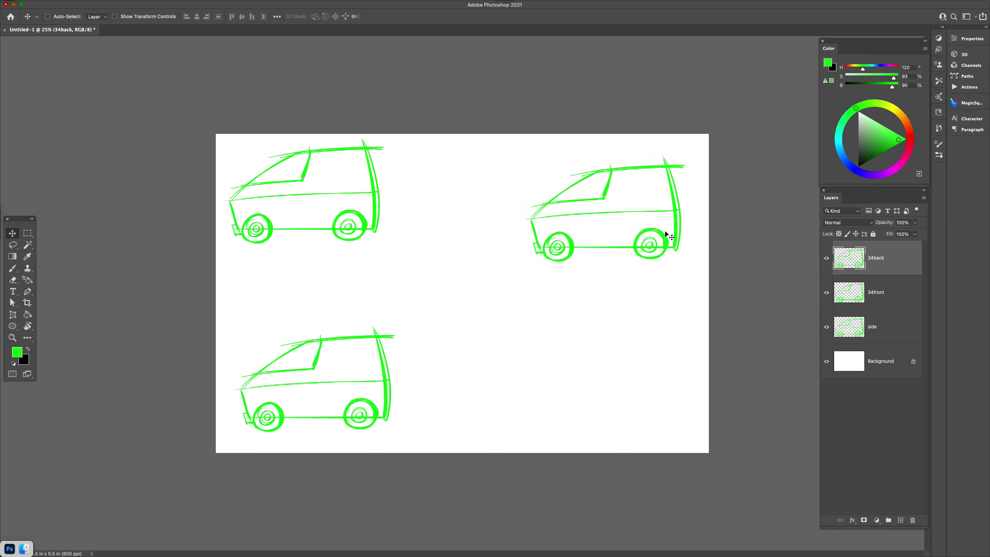
# Reposition the 34front van up and to the right, toward the lower middle of the canvas
pyautogui.keyDown('super'); pyautogui.click(371, 405); pyautogui.keyUp('super')
pyautogui.moveTo(413, 394); pyautogui.dragTo(477, 343)
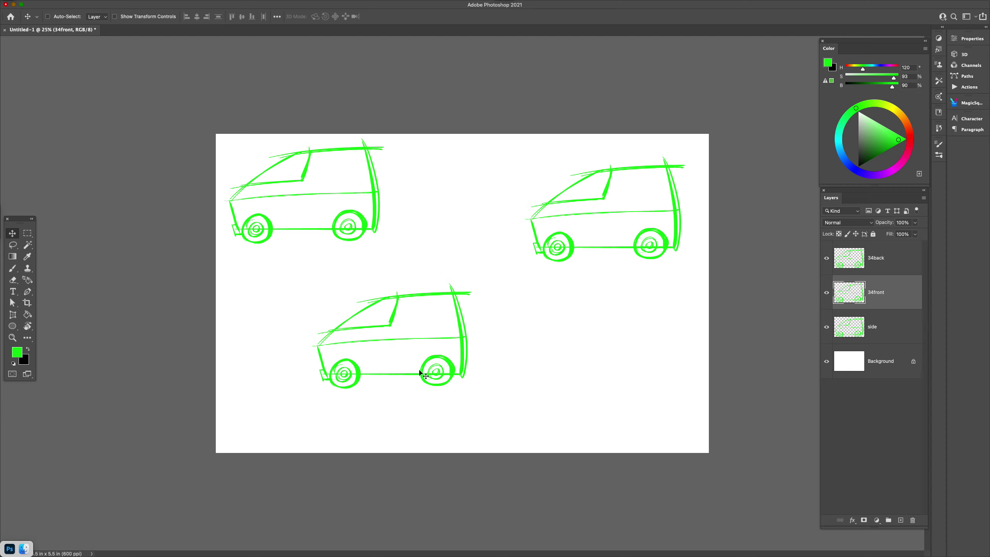
pyautogui.press('super')
# Transform the 34front van into a three-quarter perspective view, enlarging its front end and foreshortening the rear
pyautogui.press('super')
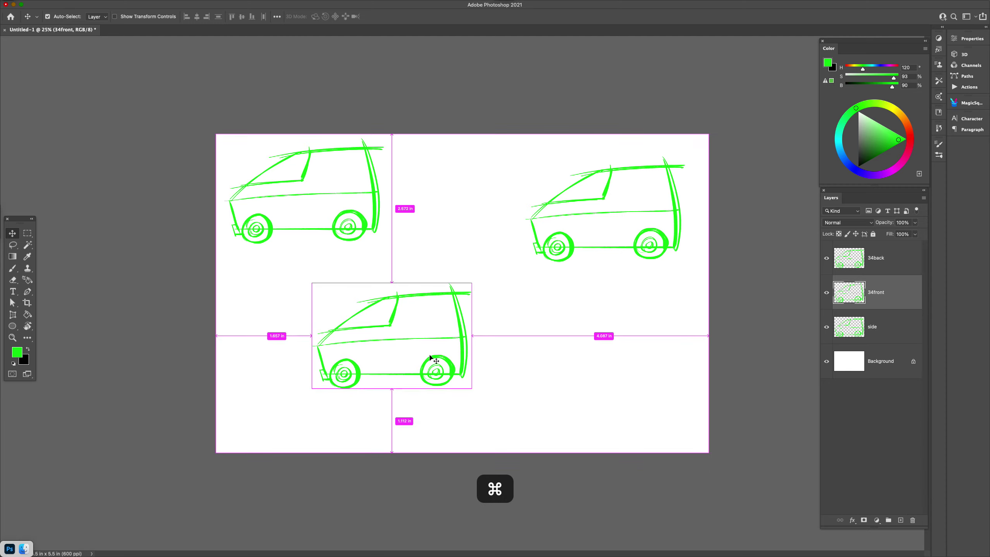
pyautogui.press('super')
pyautogui.press('super+t')
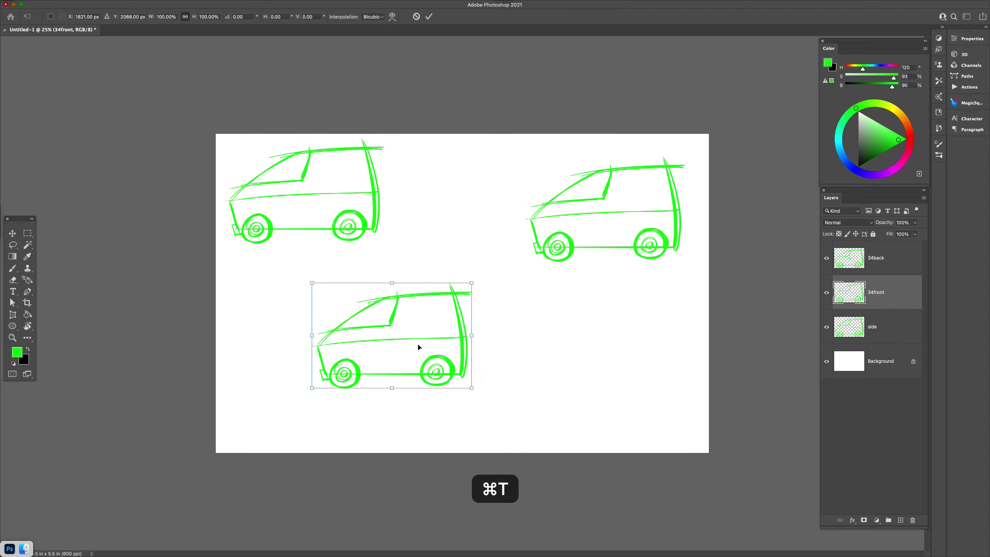
pyautogui.rightClick(418, 342)
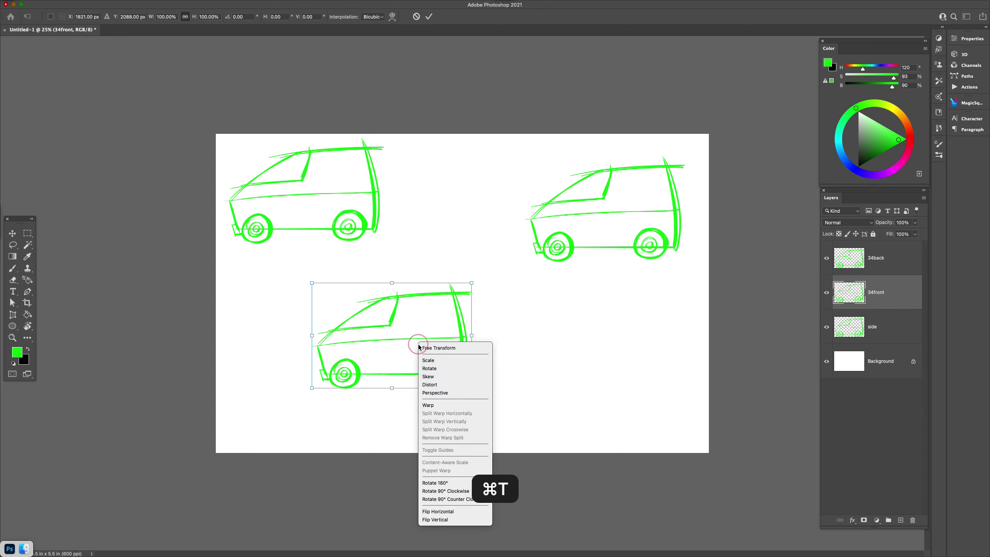
pyautogui.click(426, 394)
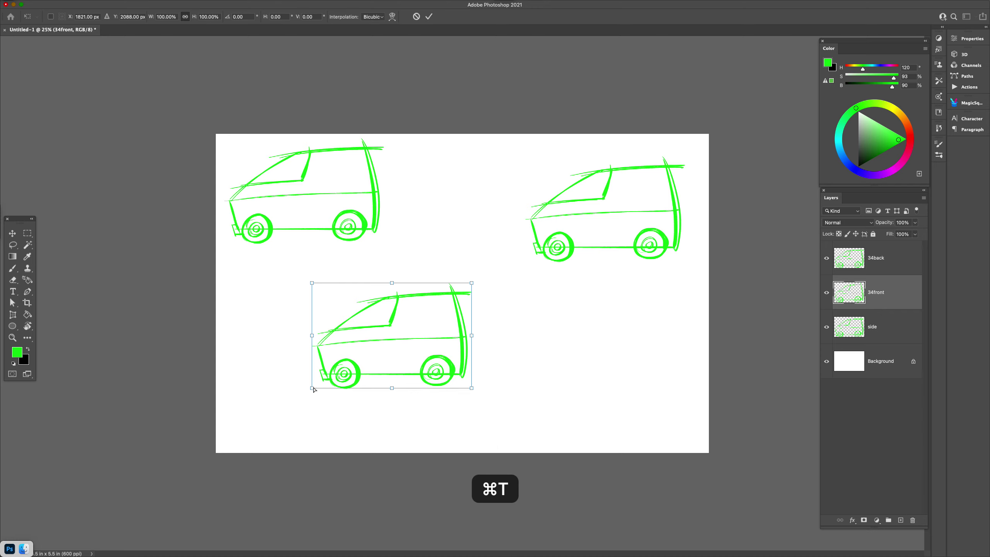
pyautogui.moveTo(312, 388); pyautogui.dragTo(336, 429)
pyautogui.press('Return')
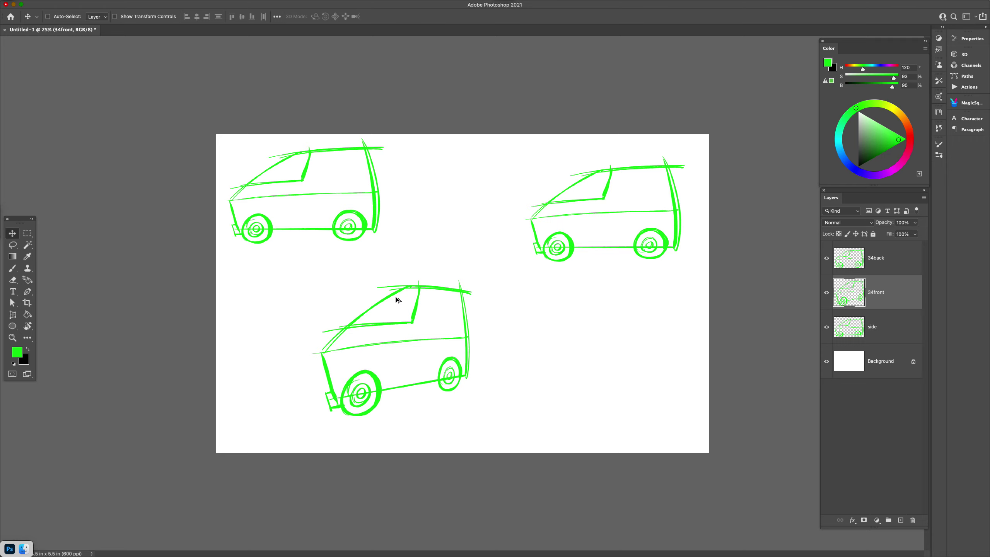
# On a new layer above 34front, sketch light curved perspective guides from the van's roof, window base, beltline and bumper toward the canvas's left edge
pyautogui.press('super+alt+shift+n')
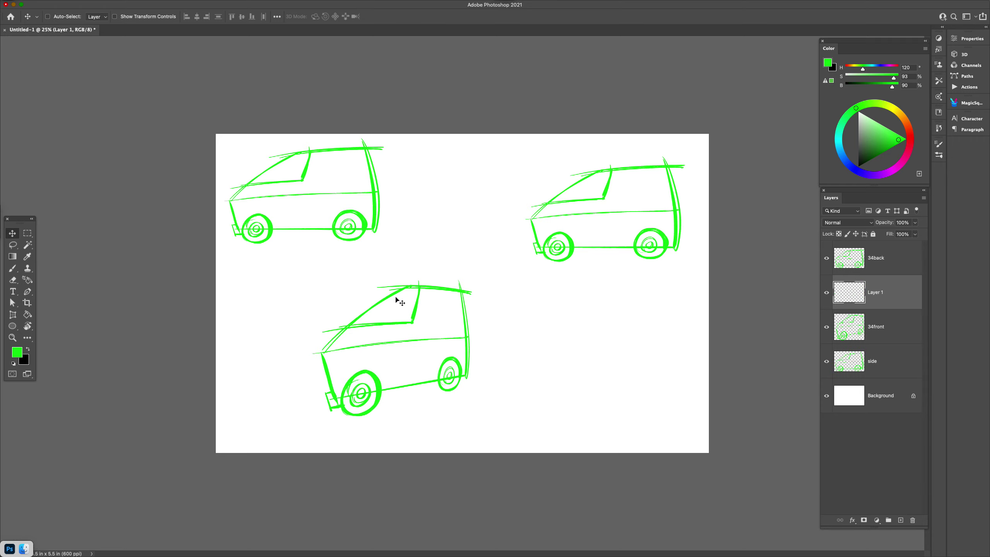
pyautogui.press('b')
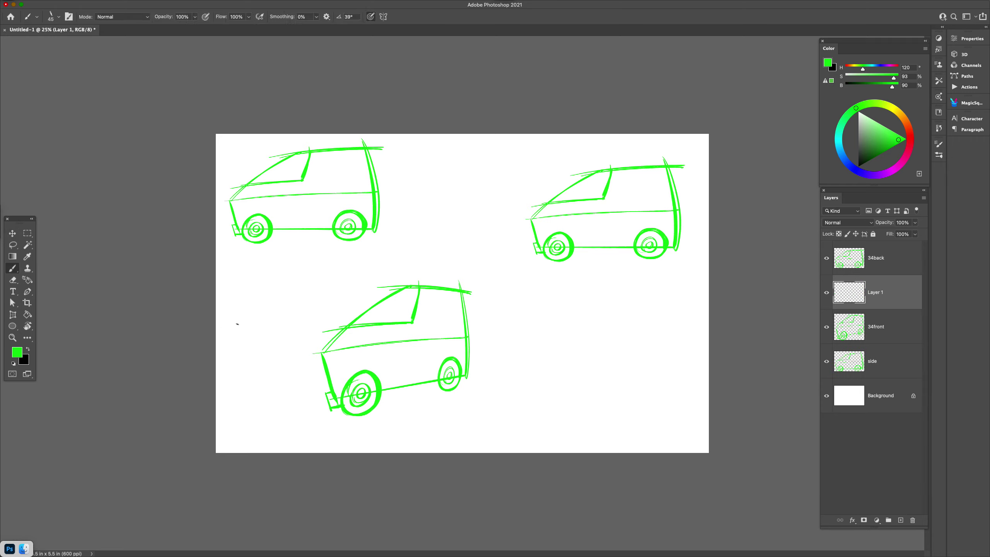
pyautogui.moveTo(228, 326); pyautogui.dragTo(415, 274)
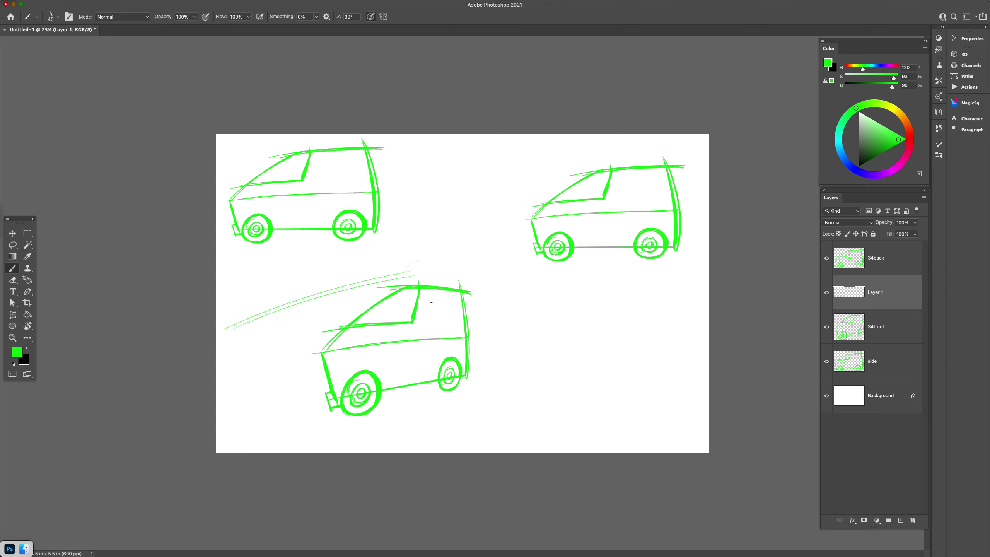
pyautogui.moveTo(217, 366)
pyautogui.mouseDown()
pyautogui.moveTo(336, 404)
pyautogui.moveTo(327, 401)
pyautogui.mouseUp()
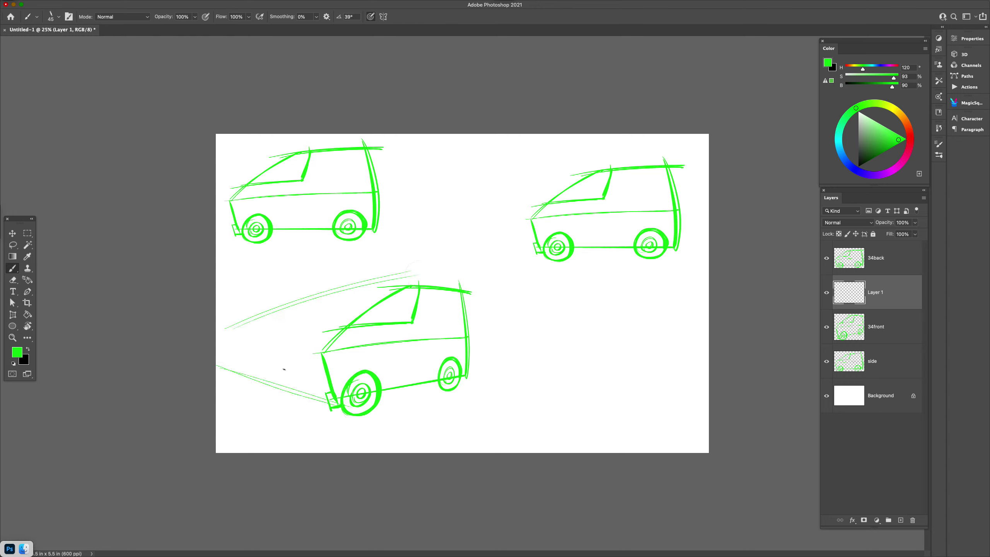
pyautogui.moveTo(216, 359)
pyautogui.mouseDown()
pyautogui.moveTo(343, 340)
pyautogui.moveTo(336, 350)
pyautogui.moveTo(345, 349)
pyautogui.mouseUp()
pyautogui.press('super+z')
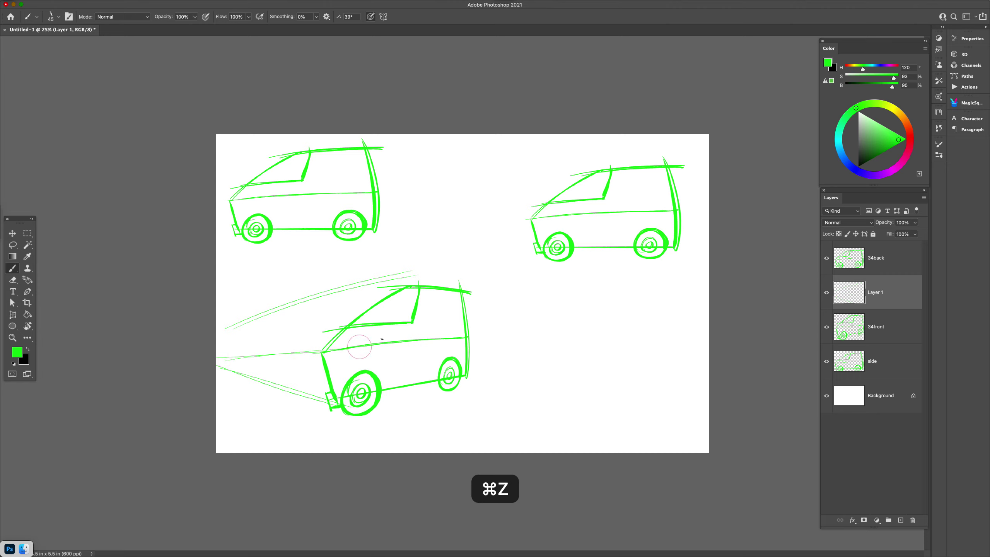
pyautogui.moveTo(234, 343); pyautogui.dragTo(370, 321)
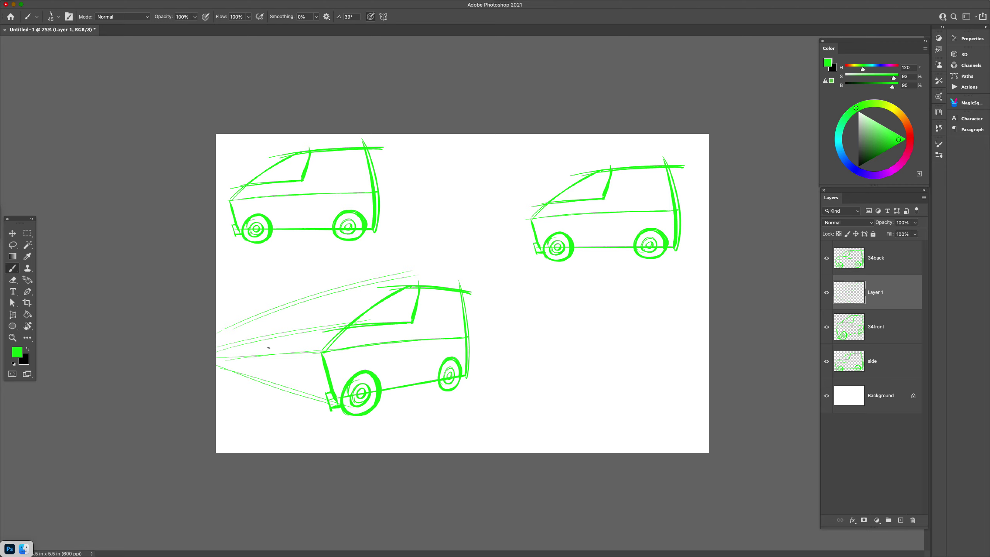
# Sketch the far edges of the windshield and roof, plus the far side and bottom edge of the nose
pyautogui.moveTo(267, 351)
pyautogui.mouseDown()
pyautogui.moveTo(318, 306)
pyautogui.moveTo(393, 288)
pyautogui.mouseUp()
pyautogui.moveTo(312, 308); pyautogui.dragTo(407, 289)
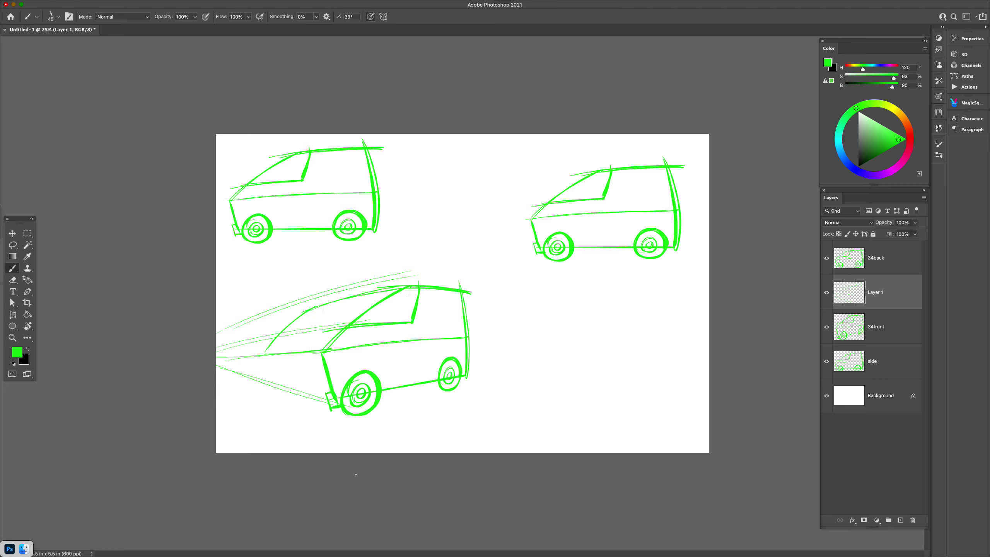
pyautogui.moveTo(266, 356)
pyautogui.mouseDown()
pyautogui.moveTo(280, 389)
pyautogui.moveTo(328, 401)
pyautogui.mouseUp()
pyautogui.press('super+z')
pyautogui.moveTo(277, 380)
pyautogui.mouseDown()
pyautogui.moveTo(319, 395)
pyautogui.moveTo(280, 390)
pyautogui.moveTo(323, 408)
pyautogui.moveTo(275, 381)
pyautogui.moveTo(327, 396)
pyautogui.moveTo(276, 386)
pyautogui.mouseUp()
# Draw the windshield's base line and a light perspective guide across the nose toward the front wheel
pyautogui.moveTo(280, 335); pyautogui.dragTo(334, 327)
pyautogui.press('super+z')
pyautogui.moveTo(304, 333)
pyautogui.mouseDown()
pyautogui.moveTo(343, 328)
pyautogui.moveTo(311, 368)
pyautogui.moveTo(327, 366)
pyautogui.moveTo(289, 367)
pyautogui.moveTo(320, 368)
pyautogui.mouseUp()
pyautogui.press('super+z')
pyautogui.press('super+z')
pyautogui.moveTo(217, 362); pyautogui.dragTo(348, 376)
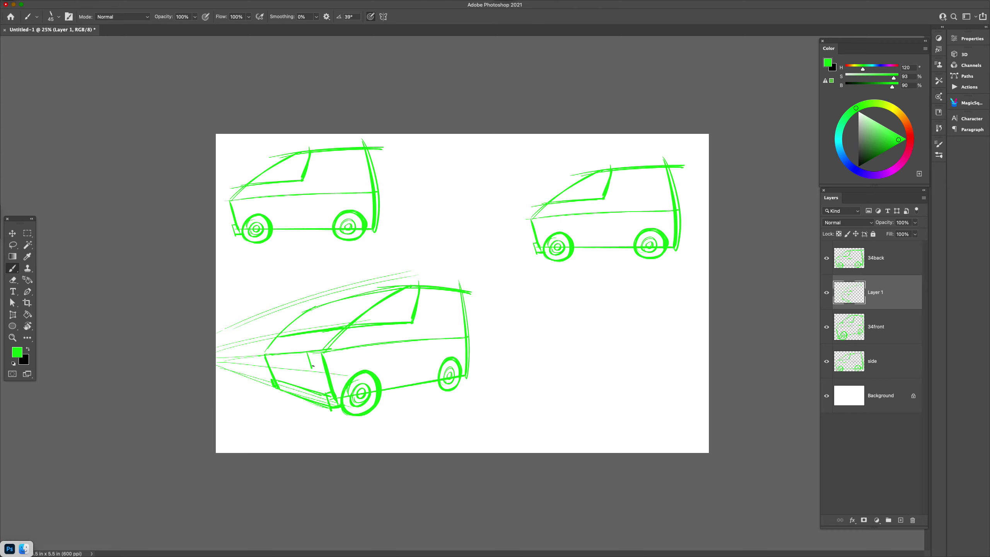
# Draw both headlights and the grille lines on the van's nose, and add a pillar line behind the windshield
pyautogui.moveTo(276, 356)
pyautogui.mouseDown()
pyautogui.moveTo(281, 367)
pyautogui.moveTo(321, 368)
pyautogui.moveTo(315, 353)
pyautogui.moveTo(273, 355)
pyautogui.moveTo(313, 380)
pyautogui.mouseUp()
pyautogui.moveTo(306, 352); pyautogui.dragTo(316, 388)
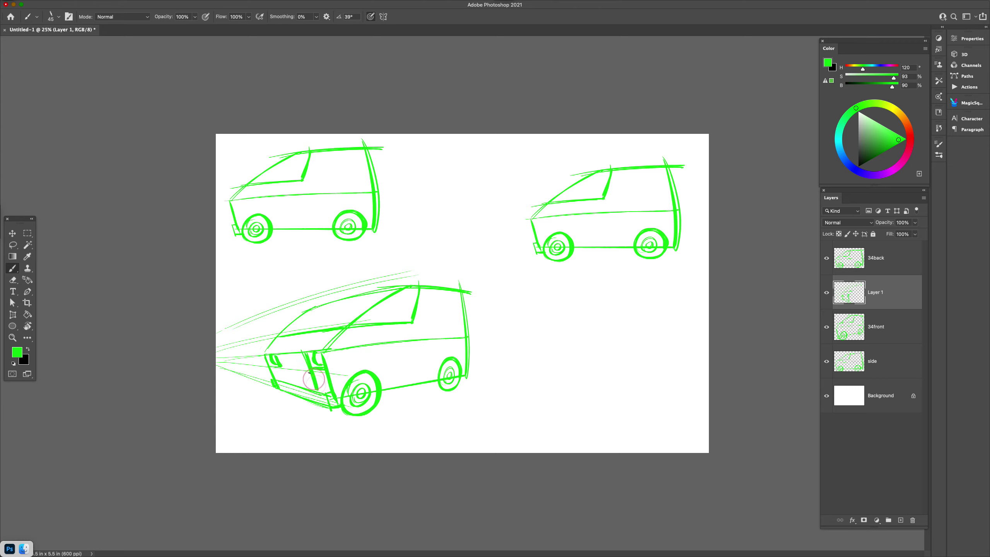
pyautogui.moveTo(277, 353)
pyautogui.mouseDown()
pyautogui.moveTo(288, 383)
pyautogui.moveTo(305, 384)
pyautogui.moveTo(292, 382)
pyautogui.moveTo(301, 369)
pyautogui.moveTo(290, 360)
pyautogui.moveTo(307, 359)
pyautogui.moveTo(292, 365)
pyautogui.moveTo(317, 378)
pyautogui.moveTo(288, 376)
pyautogui.moveTo(317, 384)
pyautogui.mouseUp()
pyautogui.moveTo(364, 300); pyautogui.dragTo(352, 327)
# Lasso the hub circles inside the front wheel and cut them from the 34front layer
pyautogui.press('l')
pyautogui.moveTo(370, 408)
pyautogui.mouseDown()
pyautogui.moveTo(350, 406)
pyautogui.moveTo(373, 404)
pyautogui.mouseUp()
pyautogui.press('super+x')
pyautogui.press('Return')
pyautogui.click(851, 336)
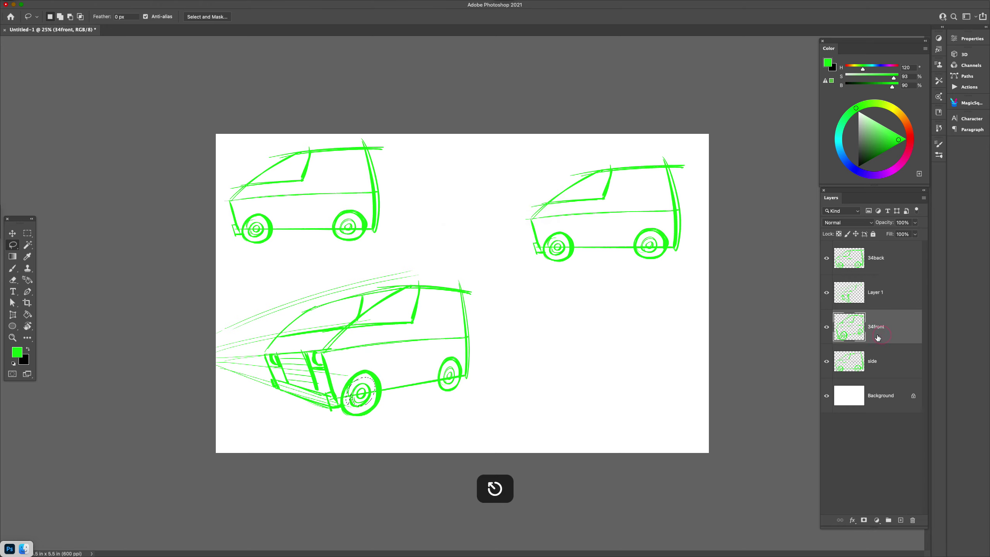
pyautogui.press('super+x')
# Cut out the rear wheel's hub circles and the leftover hub mark inside the front wheel
pyautogui.moveTo(444, 363); pyautogui.dragTo(441, 365)
pyautogui.press('super+x')
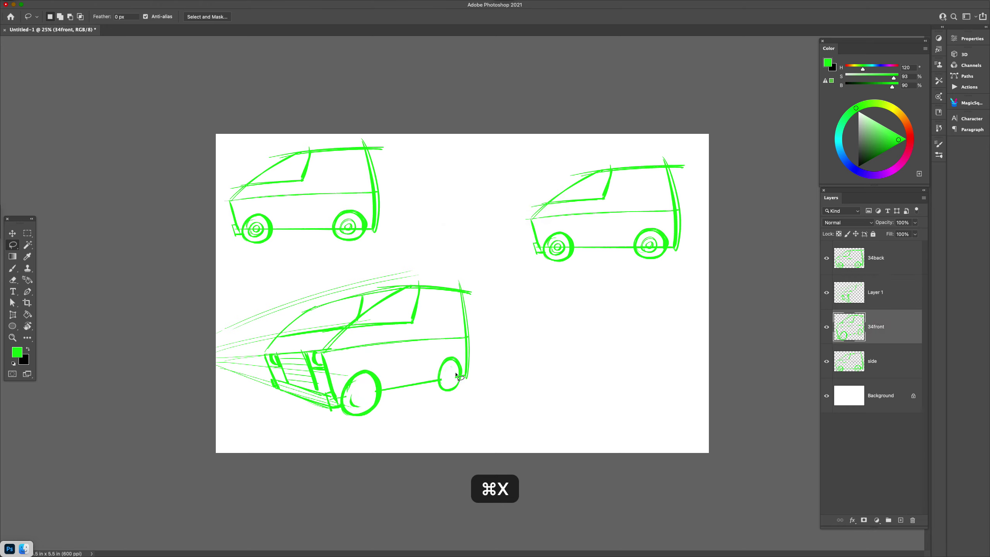
pyautogui.moveTo(353, 407); pyautogui.dragTo(353, 395)
pyautogui.press('super+x')
# Add a new layer above the 34front layer for brush work on the wheels
pyautogui.press('super+alt+shift+n')
pyautogui.press('b')
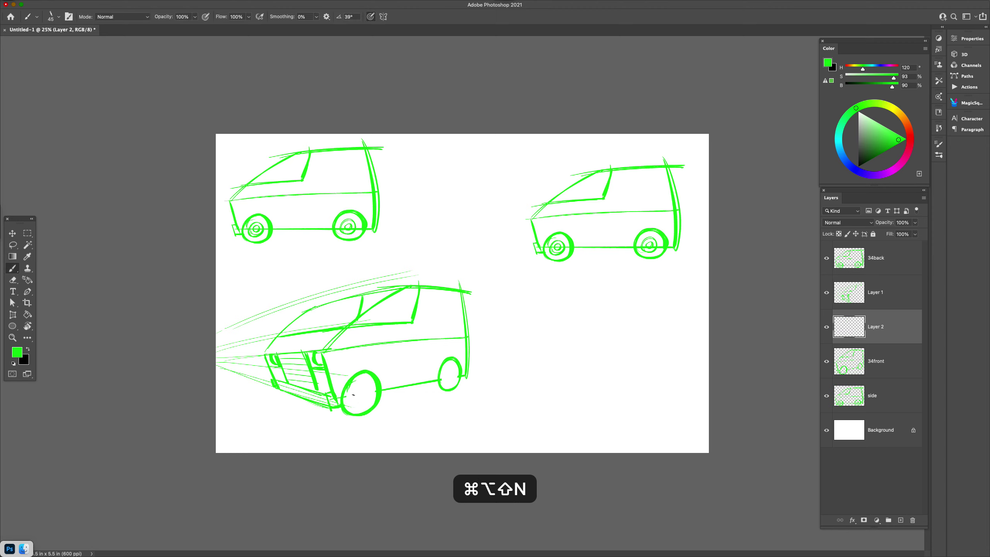
# Sketch a tilted practice wheel with a hub and tire thickness in the empty area beside the front three-quarter van
pyautogui.moveTo(527, 378)
pyautogui.mouseDown()
pyautogui.moveTo(526, 389)
pyautogui.moveTo(542, 397)
pyautogui.moveTo(539, 372)
pyautogui.mouseUp()
pyautogui.press('super+z')
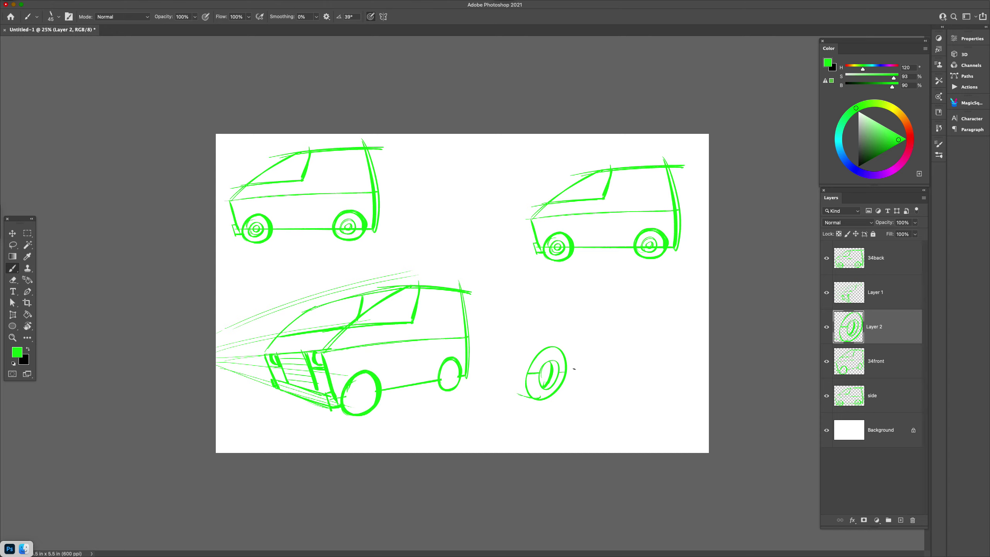
pyautogui.press('super+z')
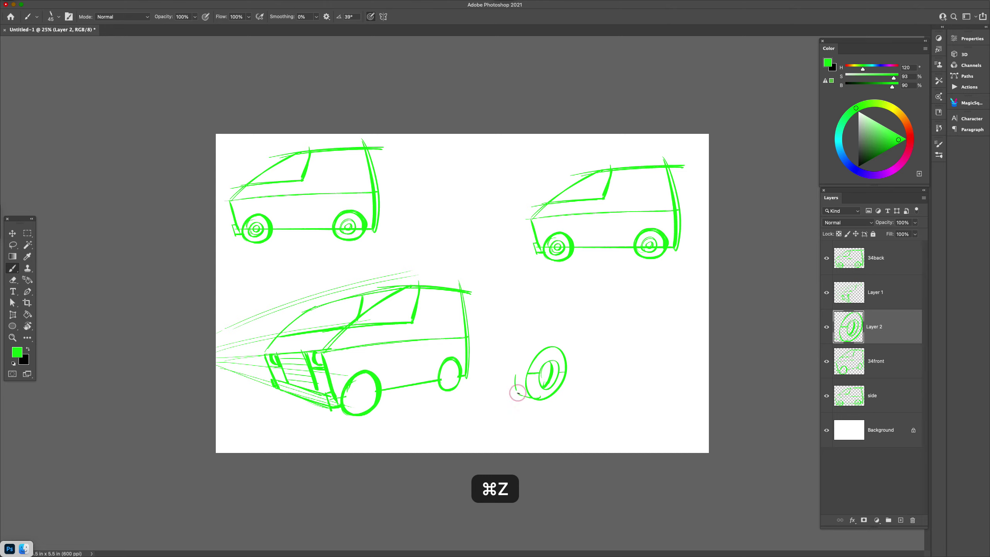
pyautogui.moveTo(529, 346); pyautogui.dragTo(524, 397)
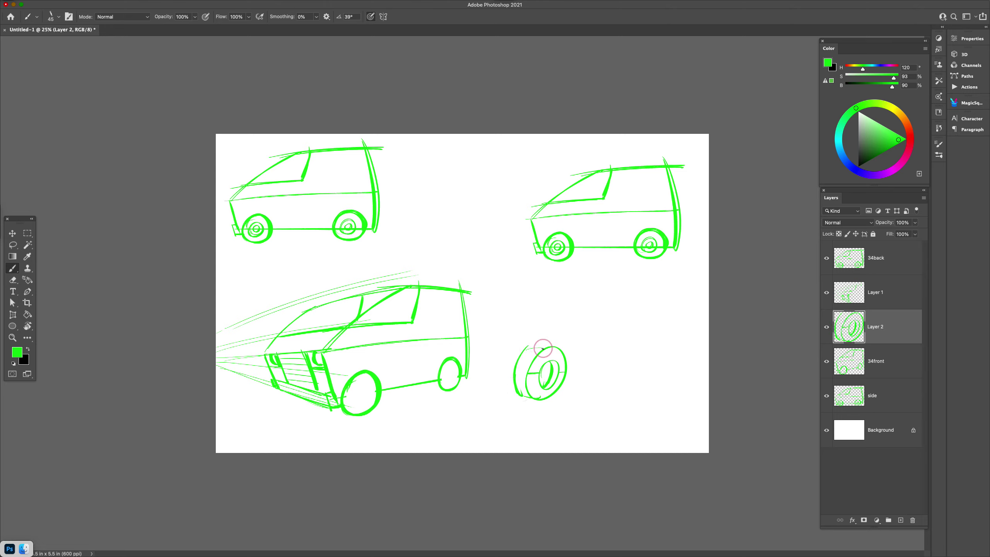
pyautogui.moveTo(527, 347); pyautogui.dragTo(554, 345)
# Sketch a second, narrower practice wheel ellipse with its axis marks and inner hub, redrawing the bad strokes
pyautogui.moveTo(595, 376); pyautogui.dragTo(639, 336)
pyautogui.press('super+z')
pyautogui.moveTo(605, 380)
pyautogui.mouseDown()
pyautogui.moveTo(613, 391)
pyautogui.moveTo(606, 363)
pyautogui.moveTo(614, 375)
pyautogui.moveTo(621, 356)
pyautogui.moveTo(613, 366)
pyautogui.mouseUp()
pyautogui.press('super+z')
pyautogui.press('super+z')
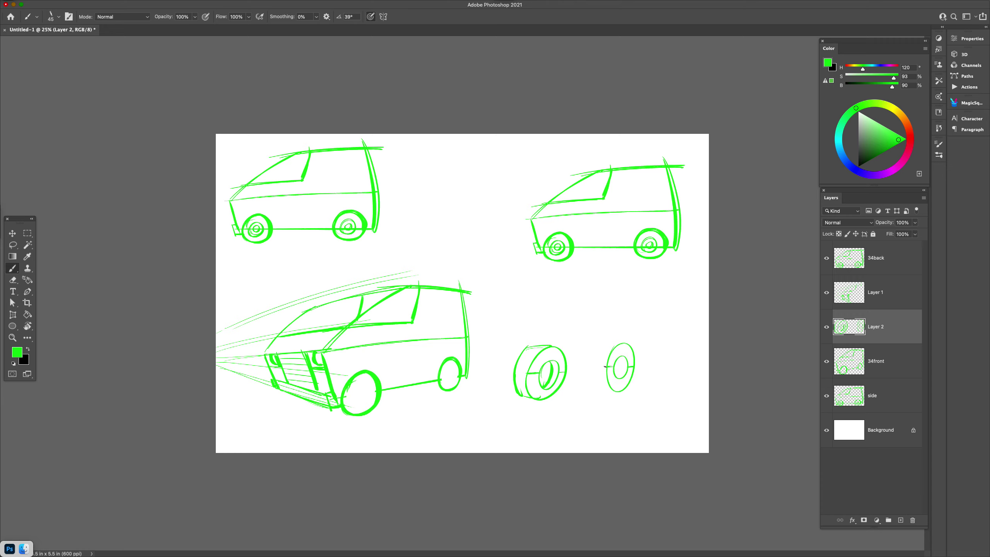
pyautogui.moveTo(624, 368)
pyautogui.mouseDown()
pyautogui.moveTo(603, 388)
pyautogui.moveTo(627, 384)
pyautogui.mouseUp()
pyautogui.moveTo(617, 364); pyautogui.dragTo(616, 375)
# Lasso both practice wheels and cut them from the layer
pyautogui.press('l')
pyautogui.moveTo(502, 365); pyautogui.dragTo(500, 392)
pyautogui.press('super+x')
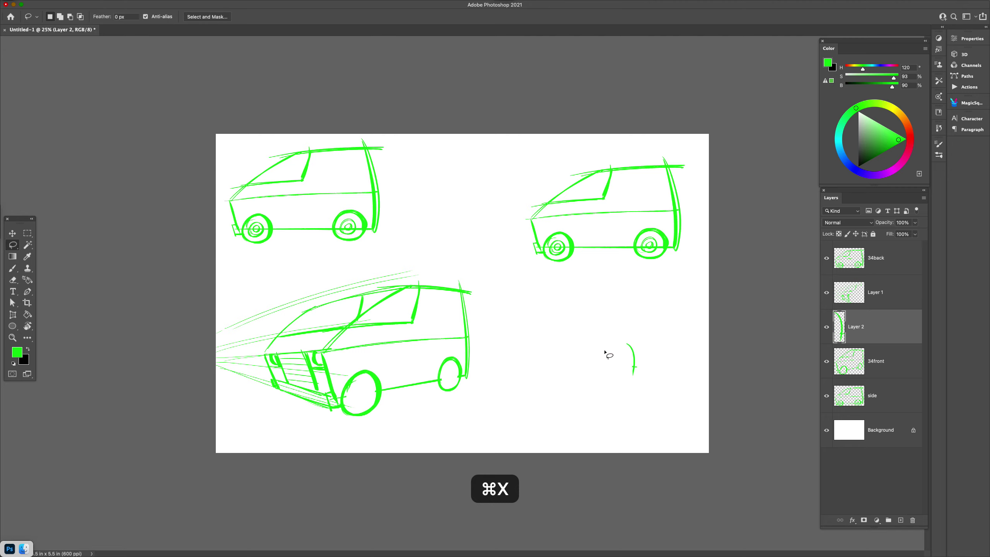
pyautogui.moveTo(607, 353); pyautogui.dragTo(624, 403)
pyautogui.press('super+x')
# Draw the hub ellipses inside the front and rear wheels and add depth marks around the rear wheel
pyautogui.press('b')
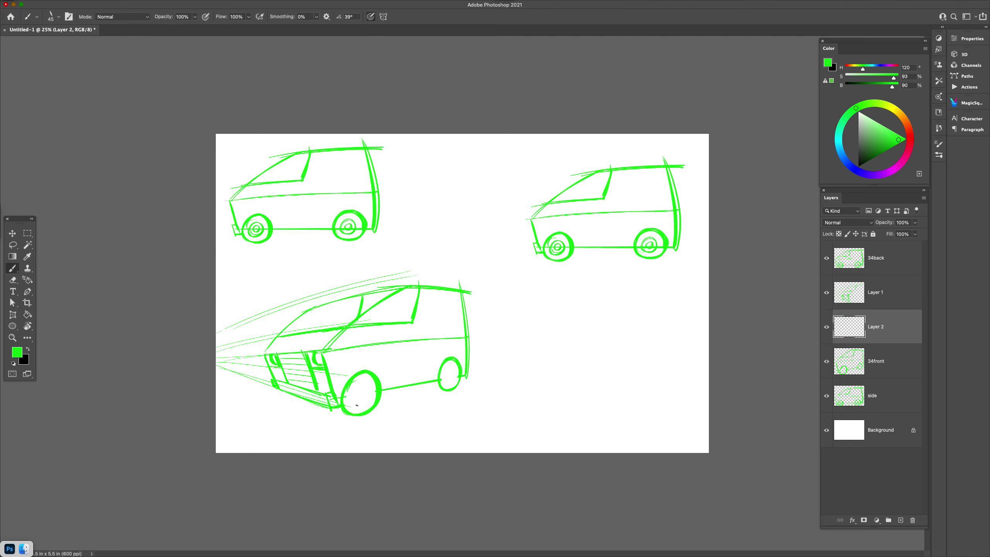
pyautogui.moveTo(357, 406); pyautogui.dragTo(362, 393)
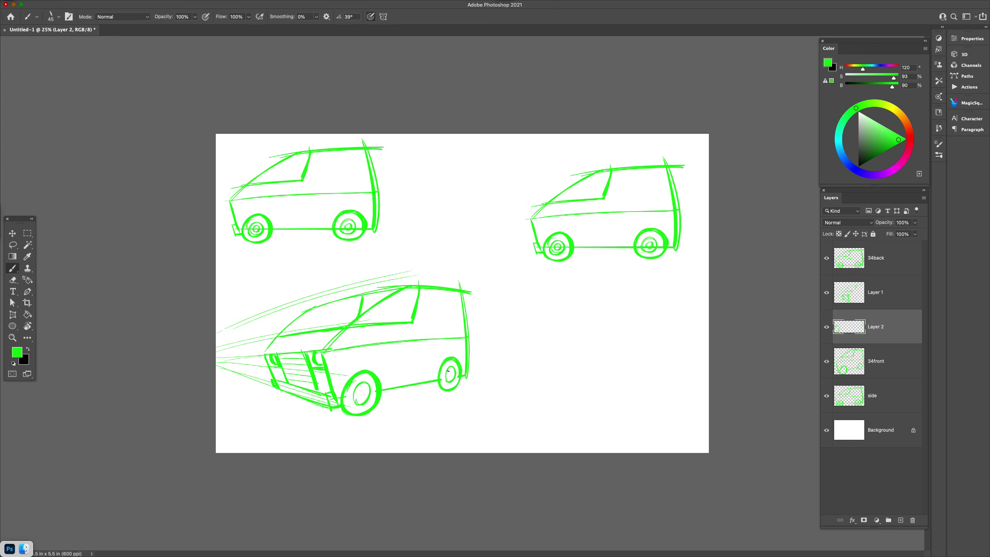
pyautogui.moveTo(451, 368); pyautogui.dragTo(451, 369)
pyautogui.moveTo(363, 384)
pyautogui.mouseDown()
pyautogui.moveTo(345, 413)
pyautogui.moveTo(353, 414)
pyautogui.mouseUp()
pyautogui.moveTo(432, 378); pyautogui.dragTo(449, 389)
# Outline the ground shadow between the wheels and beneath the nose, and fill the area between the wheels with green
pyautogui.moveTo(375, 410); pyautogui.dragTo(460, 389)
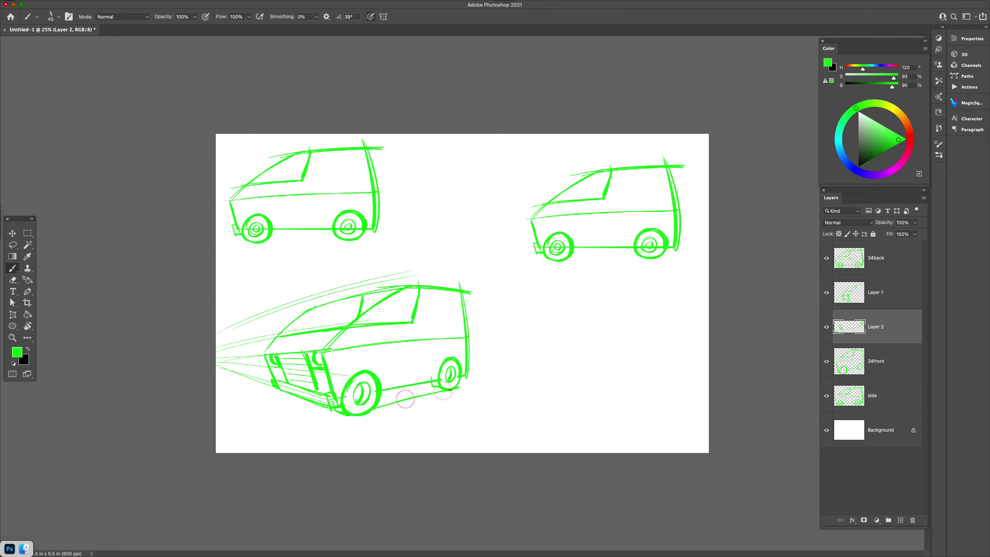
pyautogui.moveTo(279, 393); pyautogui.dragTo(343, 417)
pyautogui.press('g')
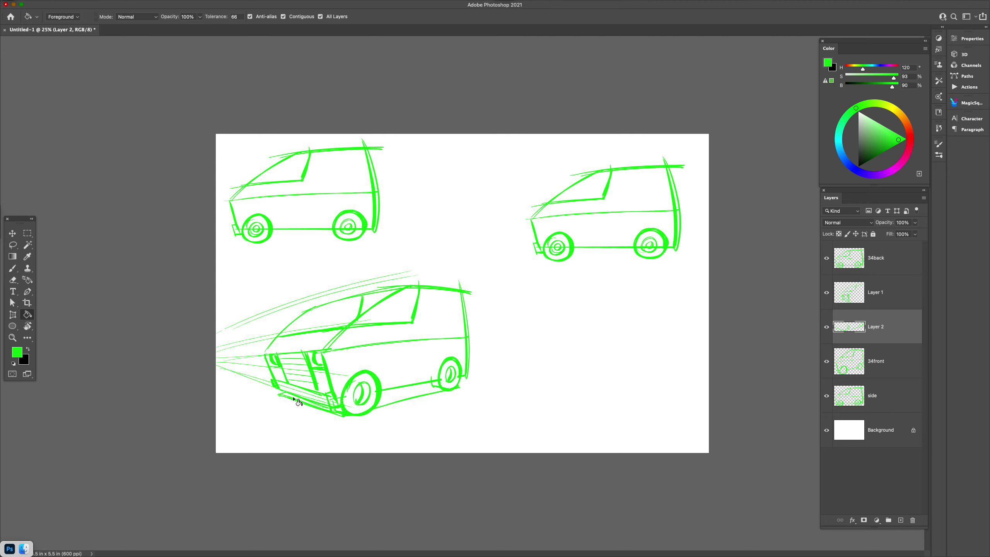
pyautogui.click(382, 405)
pyautogui.press('b')
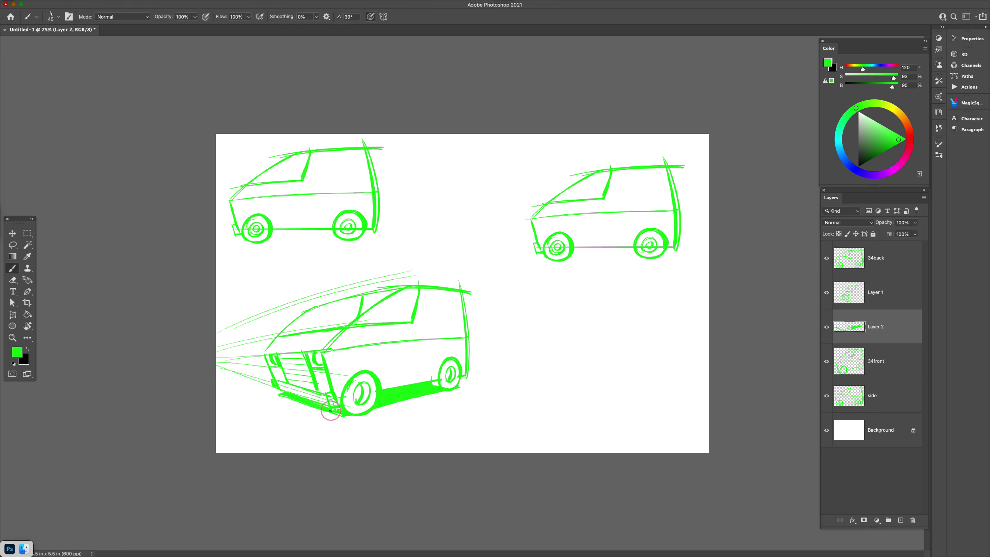
pyautogui.moveTo(461, 384); pyautogui.dragTo(469, 385)
pyautogui.press('super+z')
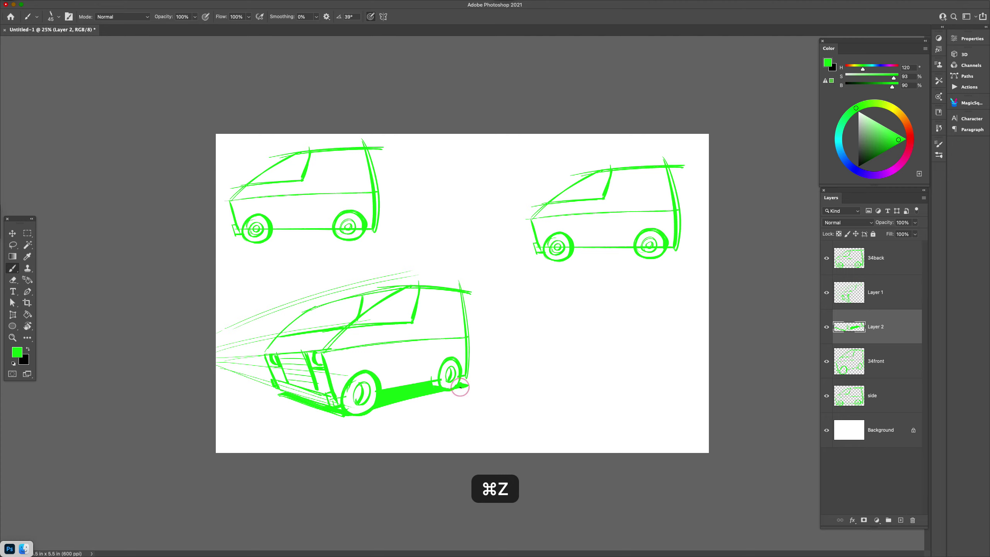
# Fill the front three-quarter van's side window area with green on both sides of the slanted pillar line
pyautogui.press('g')
pyautogui.click(378, 302)
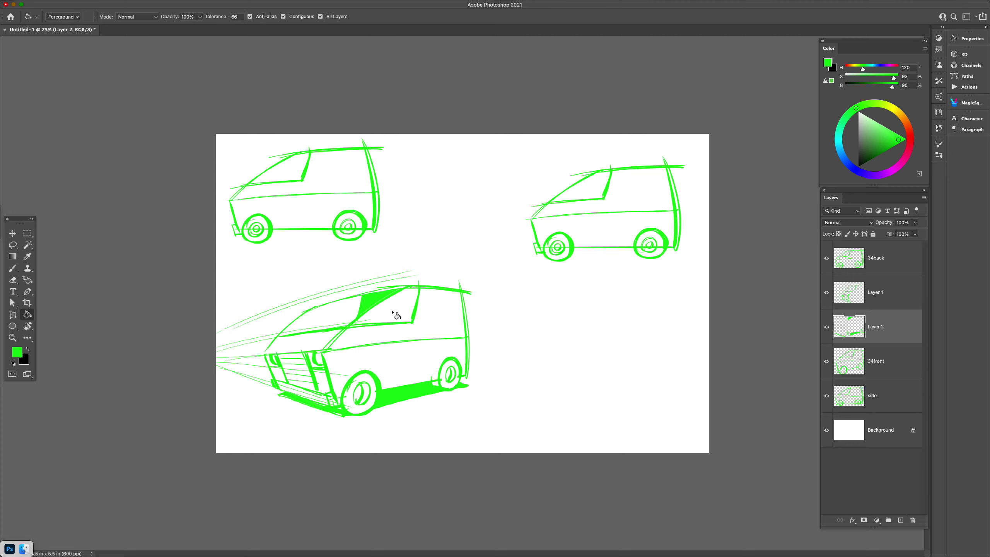
pyautogui.click(393, 310)
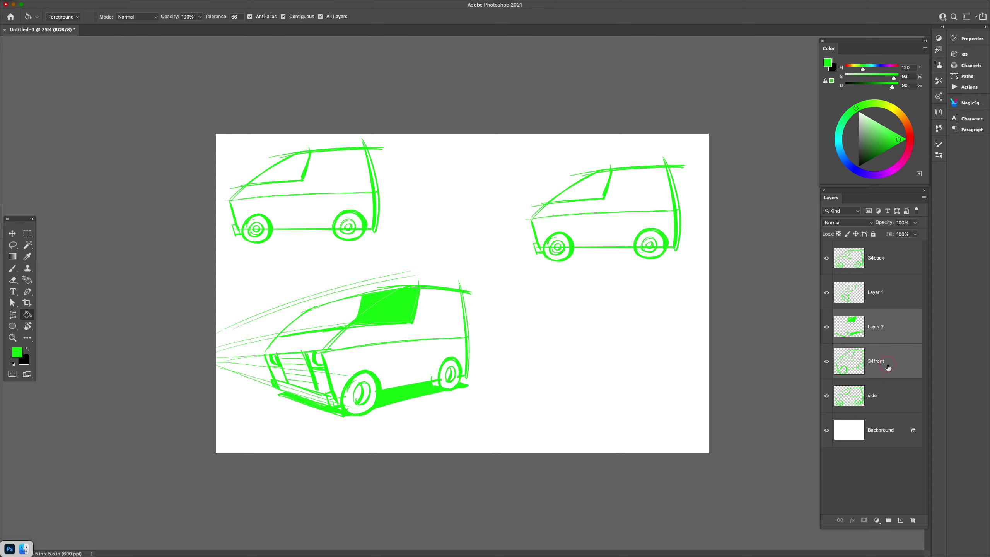
# Merge Layer 2, 34front and Layer 1 into one layer and shift the front three-quarter van toward the canvas's left edge
pyautogui.press('super+e')
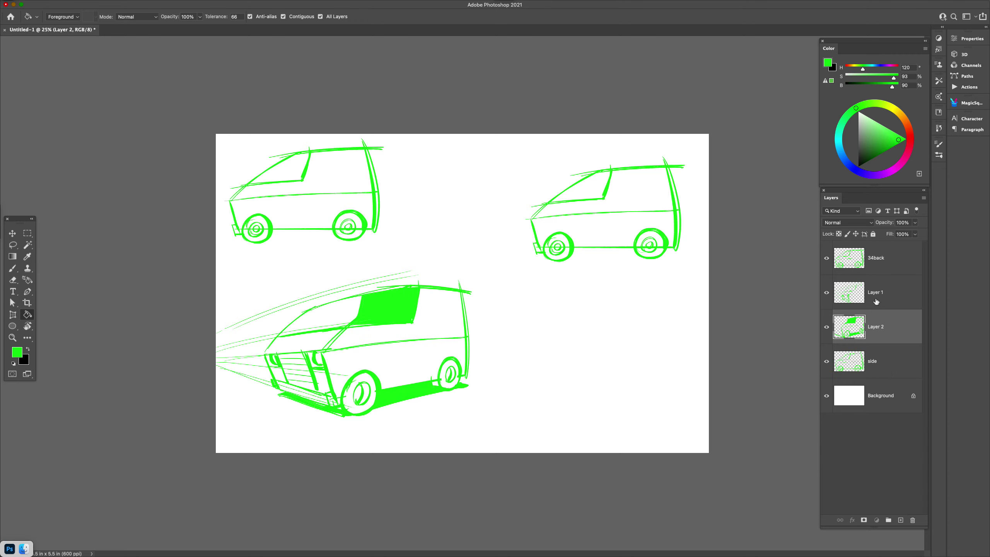
pyautogui.keyDown('super'); pyautogui.click(877, 302); pyautogui.keyUp('super')
pyautogui.press('super+e')
pyautogui.moveTo(539, 392); pyautogui.dragTo(471, 390)
# Move the 34back van into the empty space beside the front three-quarter van
pyautogui.click(893, 267)
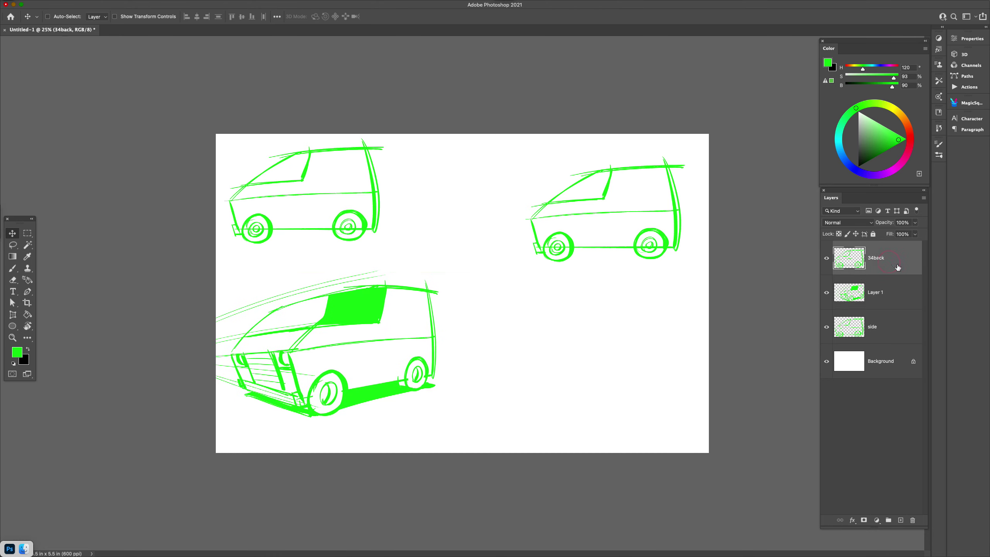
pyautogui.moveTo(653, 250); pyautogui.dragTo(579, 393)
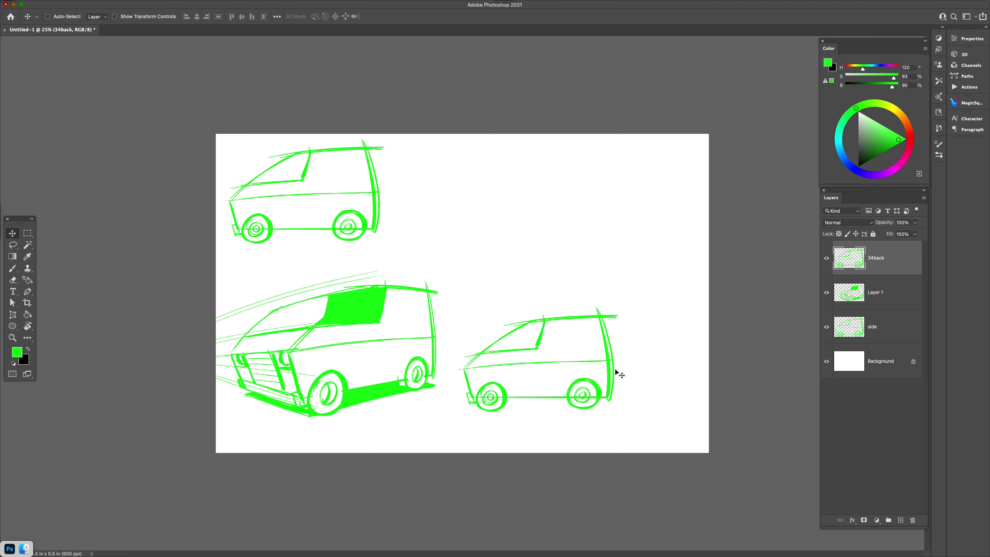
pyautogui.press('super')
# Apply a perspective transform to the 34back van, stretching its rear end to about 190% height, and shift the van upward
pyautogui.press('super+t')
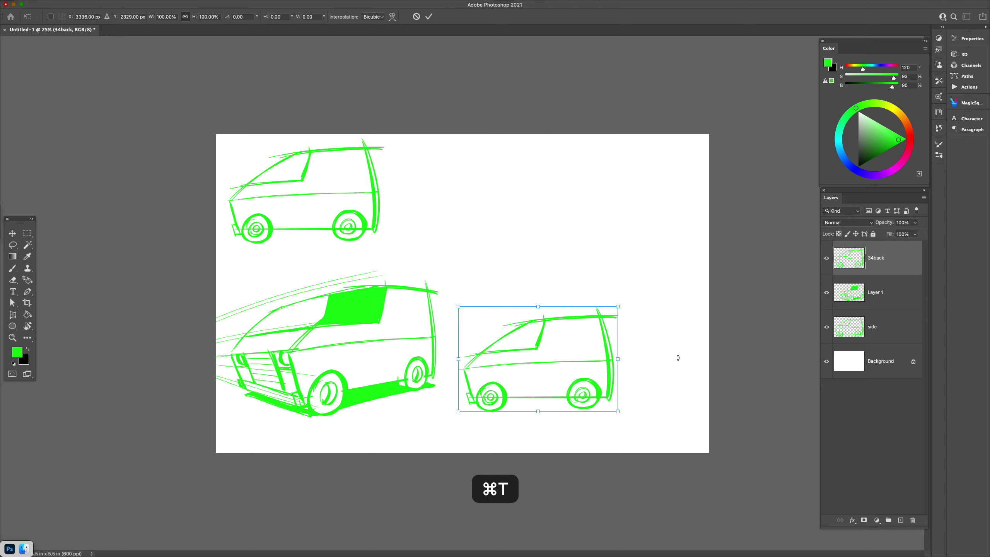
pyautogui.rightClick(557, 366)
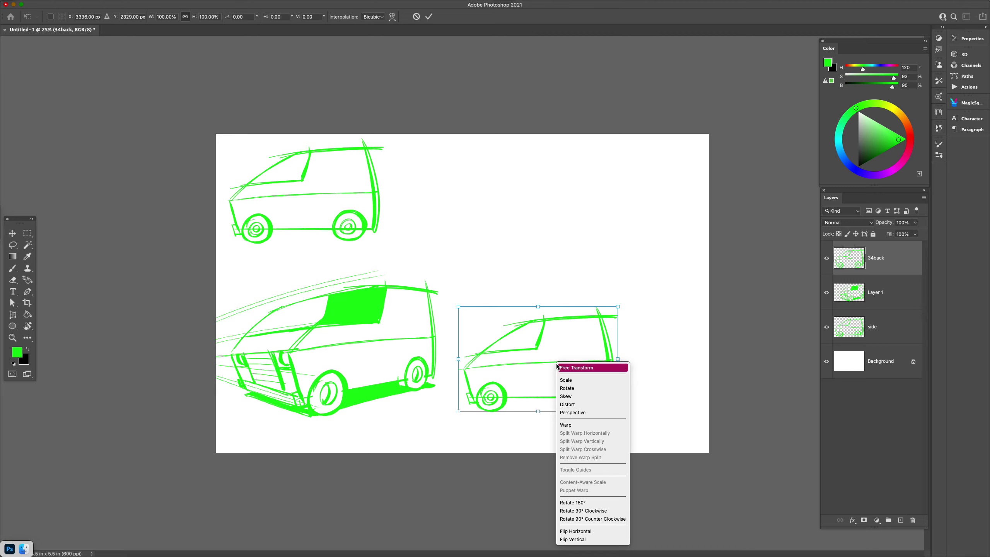
pyautogui.click(576, 413)
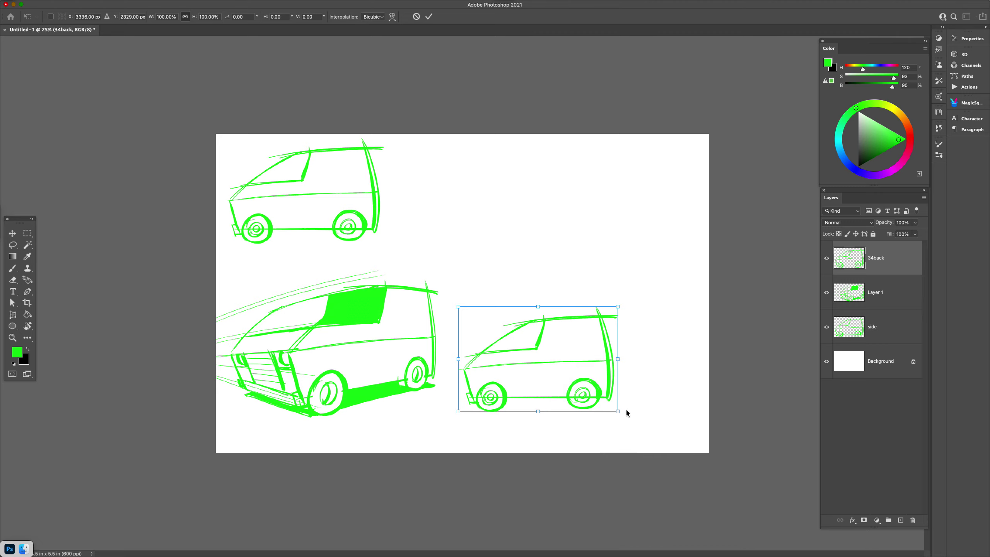
pyautogui.moveTo(619, 412); pyautogui.dragTo(644, 457)
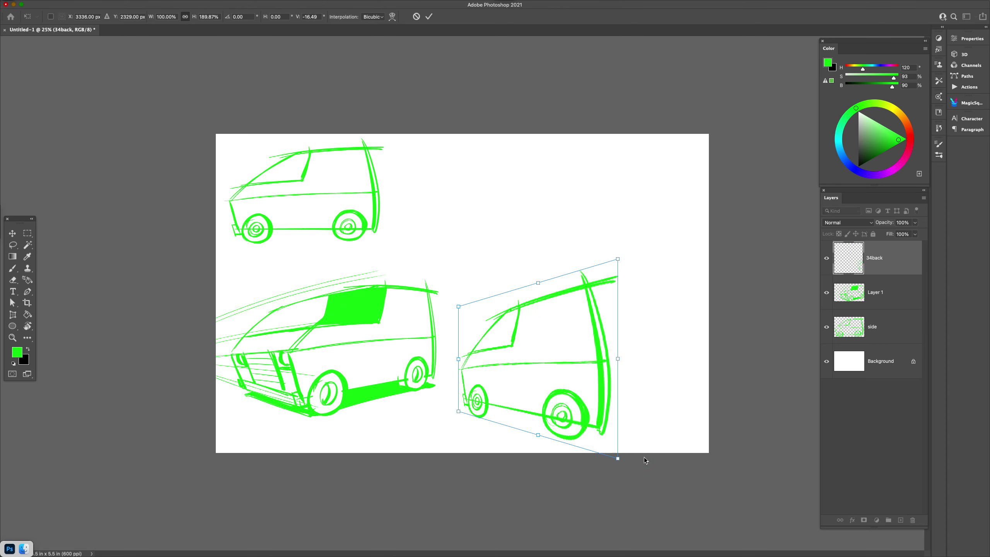
pyautogui.press('Return')
pyautogui.moveTo(592, 402); pyautogui.dragTo(580, 367)
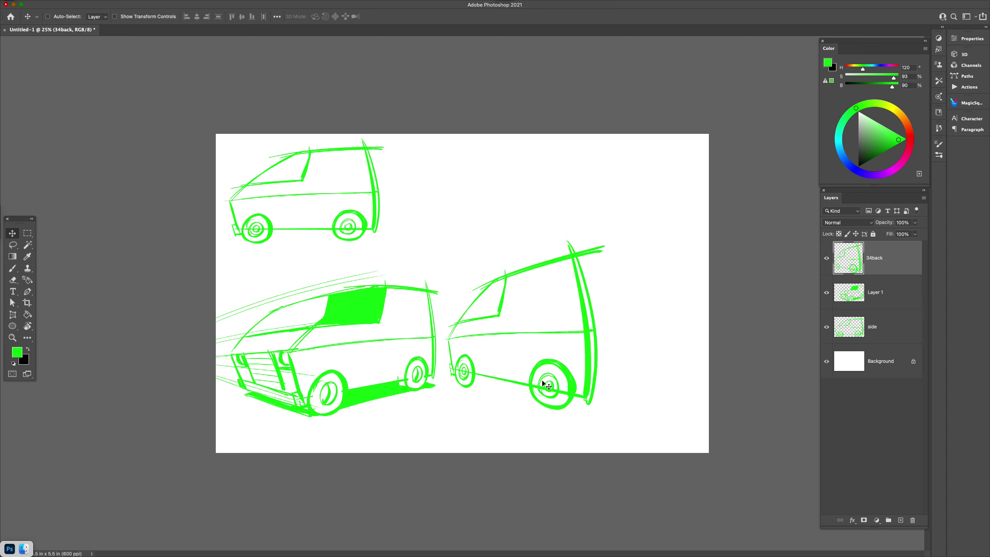
# Lasso the hub circles inside both wheels of the 34back van and cut them out
pyautogui.press('l')
pyautogui.moveTo(543, 385)
pyautogui.mouseDown()
pyautogui.moveTo(564, 397)
pyautogui.moveTo(542, 390)
pyautogui.mouseUp()
pyautogui.press('super+x')
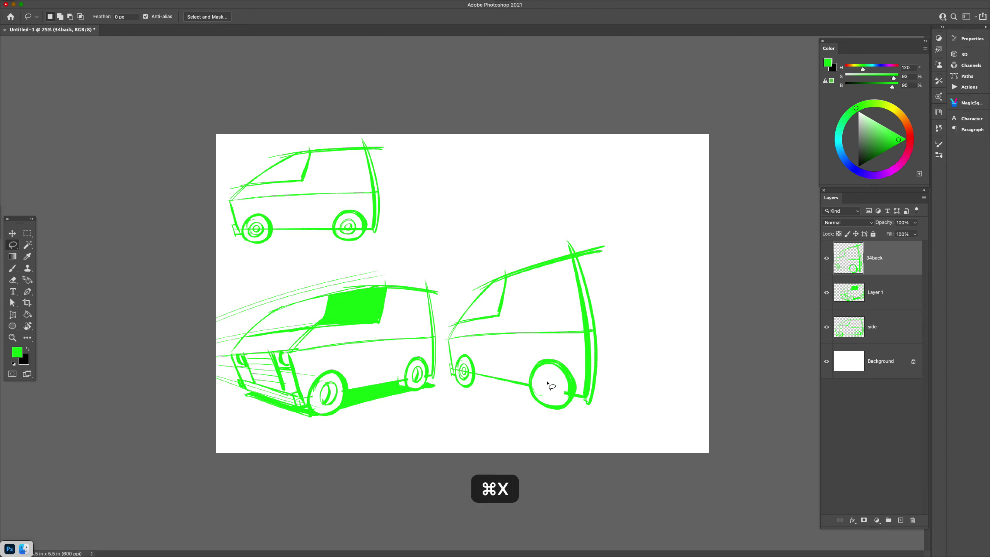
pyautogui.moveTo(463, 379); pyautogui.dragTo(460, 381)
pyautogui.press('super+x')
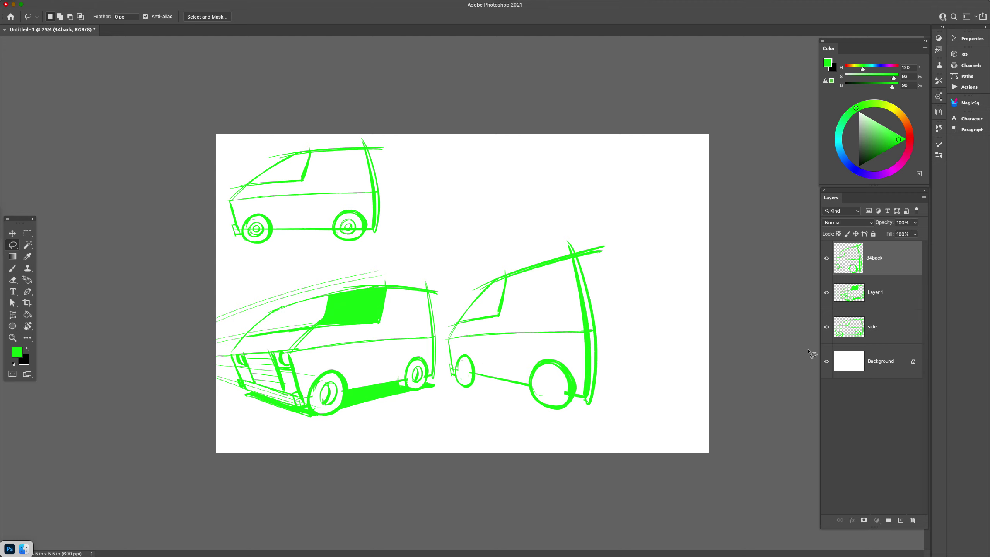
# Add a new layer and draw nine evenly spaced horizontal guide lines from the 34back van's rear to the canvas edge
pyautogui.press('super+alt+shift+n')
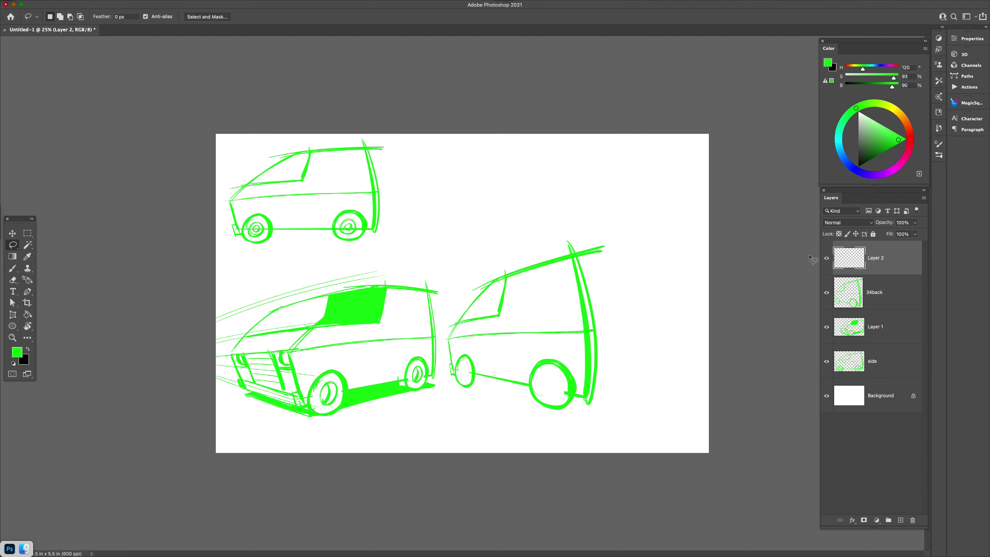
pyautogui.press('b')
pyautogui.moveTo(635, 249)
pyautogui.mouseDown()
pyautogui.moveTo(597, 269)
pyautogui.moveTo(706, 272)
pyautogui.mouseUp()
pyautogui.moveTo(597, 291); pyautogui.dragTo(707, 291)
pyautogui.moveTo(600, 310)
pyautogui.mouseDown()
pyautogui.moveTo(706, 309)
pyautogui.moveTo(679, 327)
pyautogui.moveTo(708, 325)
pyautogui.mouseUp()
pyautogui.moveTo(601, 343); pyautogui.dragTo(708, 344)
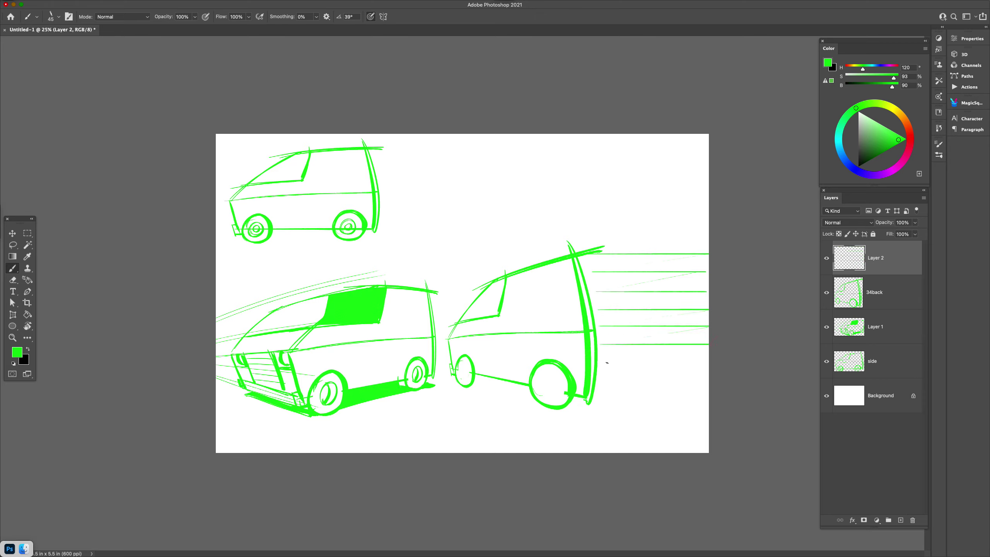
pyautogui.moveTo(600, 362); pyautogui.dragTo(708, 361)
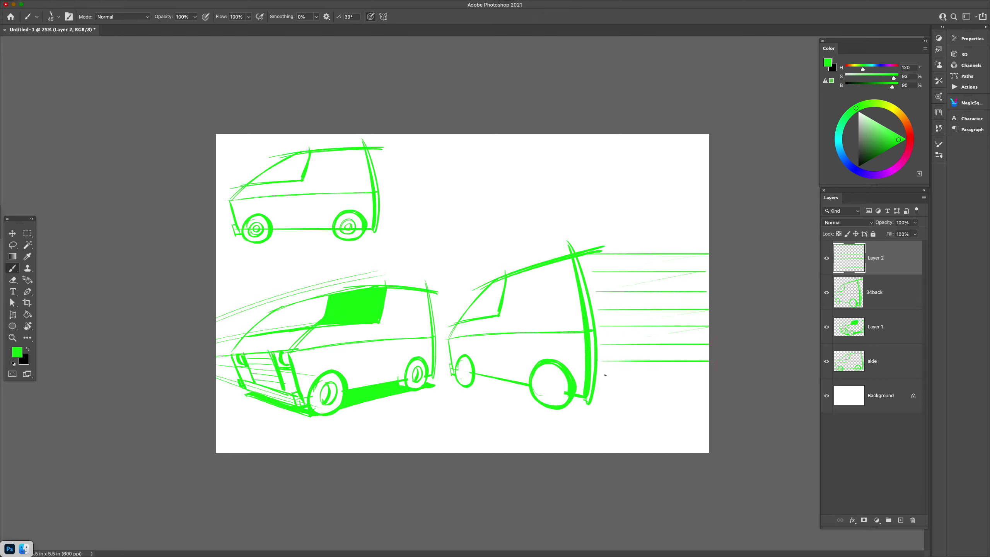
pyautogui.moveTo(602, 377); pyautogui.dragTo(708, 377)
pyautogui.moveTo(598, 395); pyautogui.dragTo(707, 394)
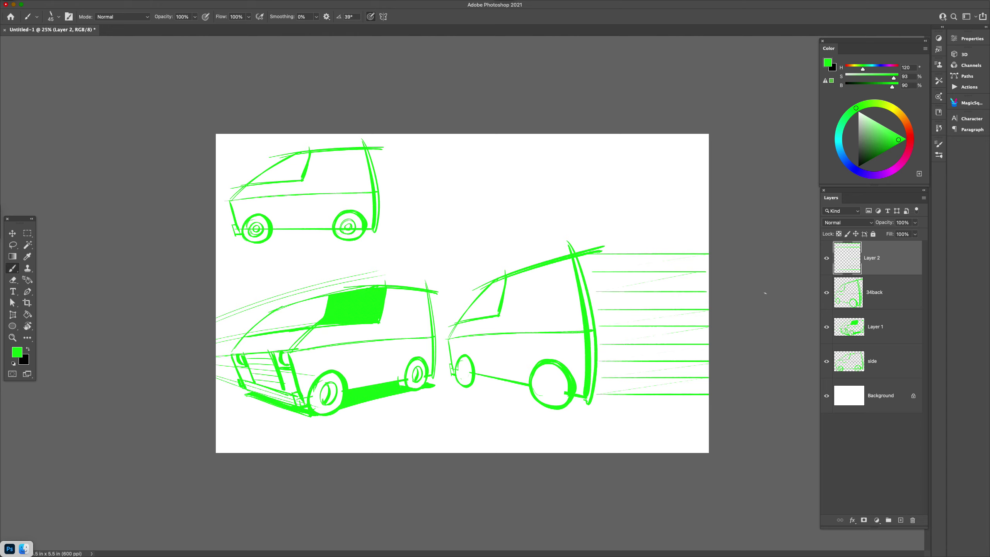
# Apply a perspective transform to the guide lines so they converge away from the van, and shift them against its rear edge
pyautogui.press('super+t')
pyautogui.rightClick(621, 311)
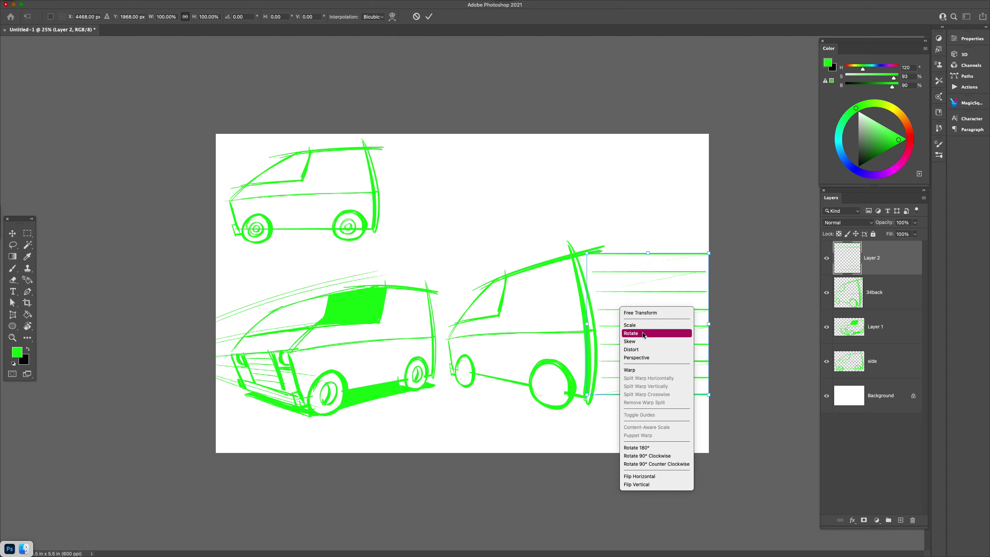
pyautogui.click(655, 357)
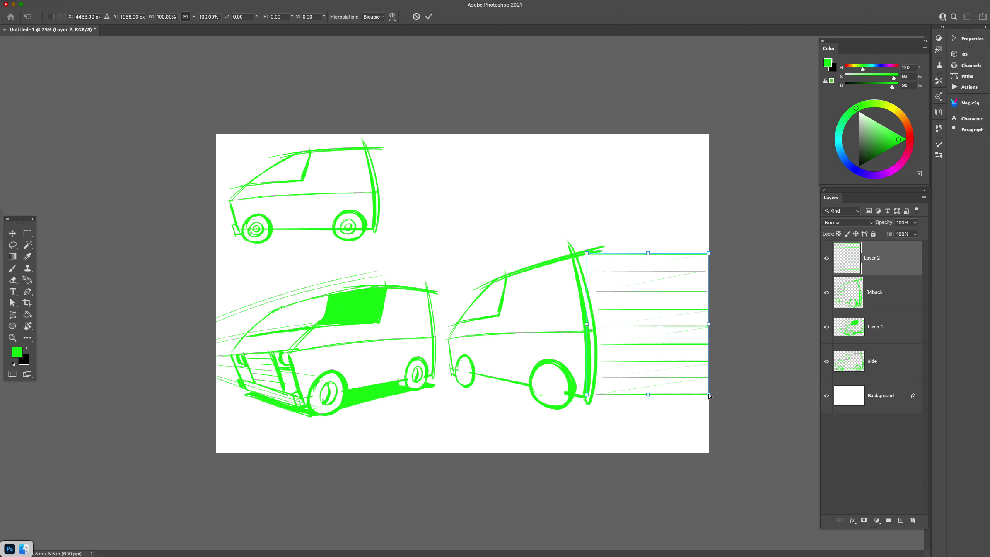
pyautogui.moveTo(708, 396); pyautogui.dragTo(708, 366)
pyautogui.moveTo(673, 332); pyautogui.dragTo(656, 330)
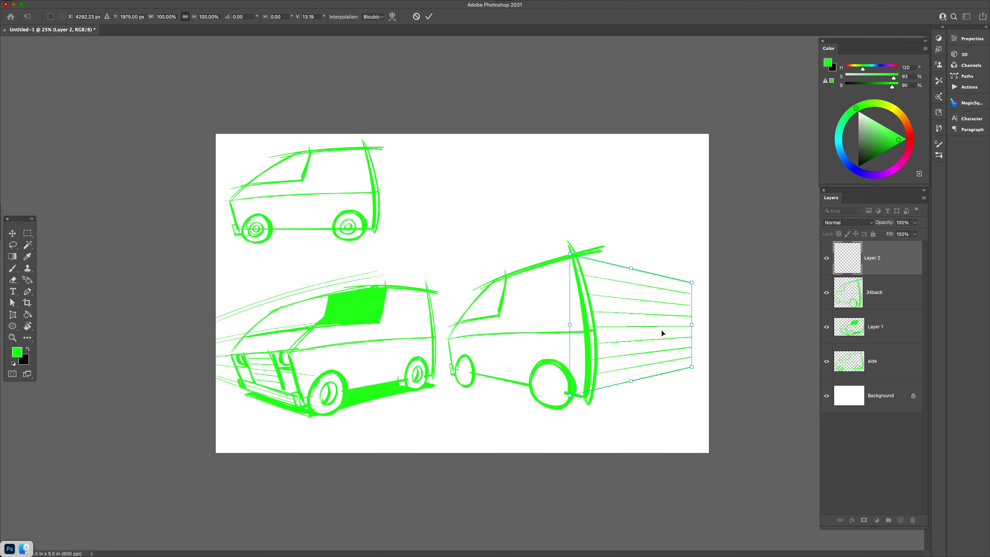
pyautogui.press('Return')
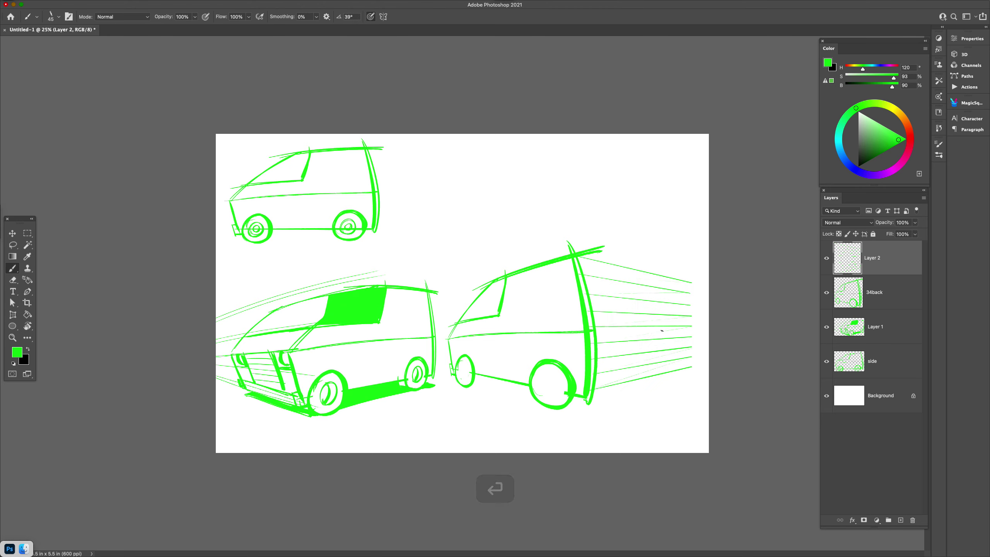
# Add a new layer beneath the guide-line layer and try a first stroke along the top guide
pyautogui.press('super+alt+shift+n')
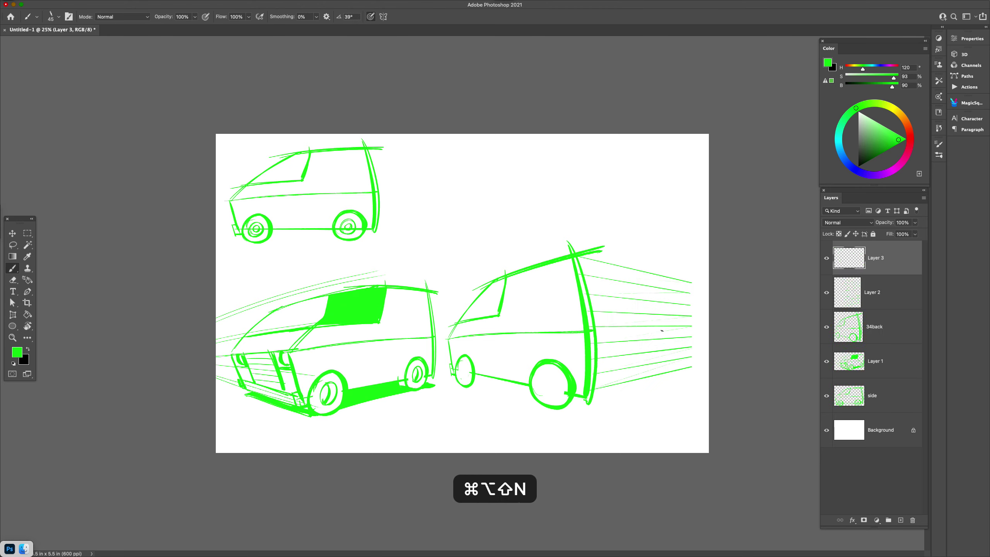
pyautogui.moveTo(885, 265); pyautogui.dragTo(886, 310)
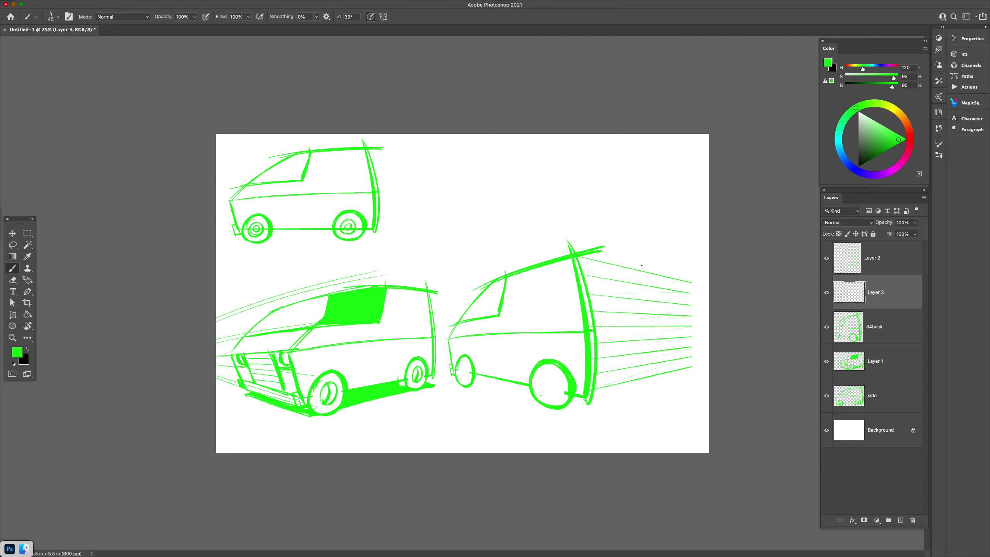
pyautogui.moveTo(580, 256); pyautogui.dragTo(654, 269)
pyautogui.press('super+z')
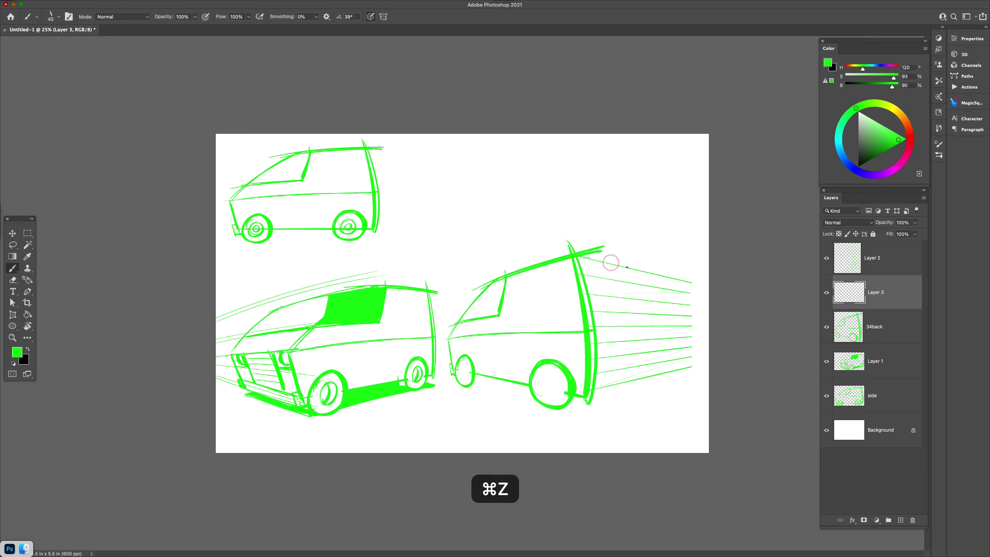
# Outline the van's rear face along the converging guides with roof, far-side and bottom edges, and reduce the guide-line layer's opacity
pyautogui.moveTo(581, 256)
pyautogui.mouseDown()
pyautogui.moveTo(657, 274)
pyautogui.moveTo(668, 339)
pyautogui.moveTo(662, 376)
pyautogui.mouseUp()
pyautogui.moveTo(603, 390); pyautogui.dragTo(672, 374)
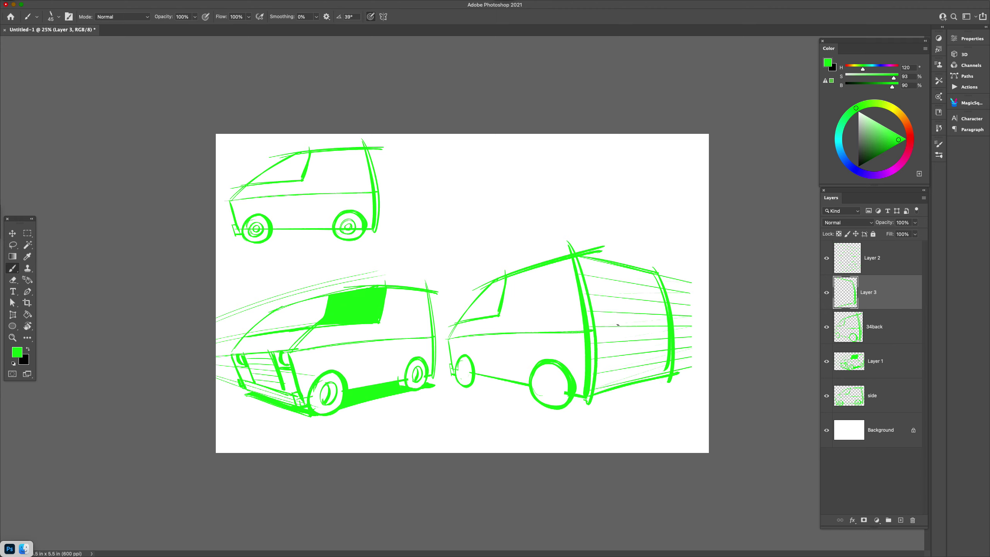
pyautogui.click(875, 266)
pyautogui.press('v')
pyautogui.click(879, 298)
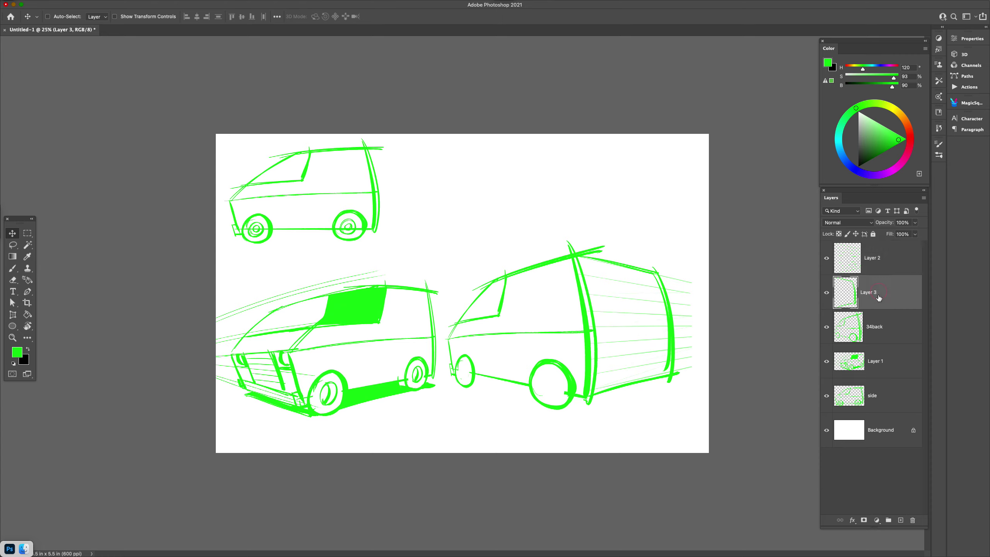
# Sketch the rear window on the van's rear face on Layer 3, with a lower edge and two slanted sides
pyautogui.press('b')
pyautogui.moveTo(600, 310); pyautogui.dragTo(665, 315)
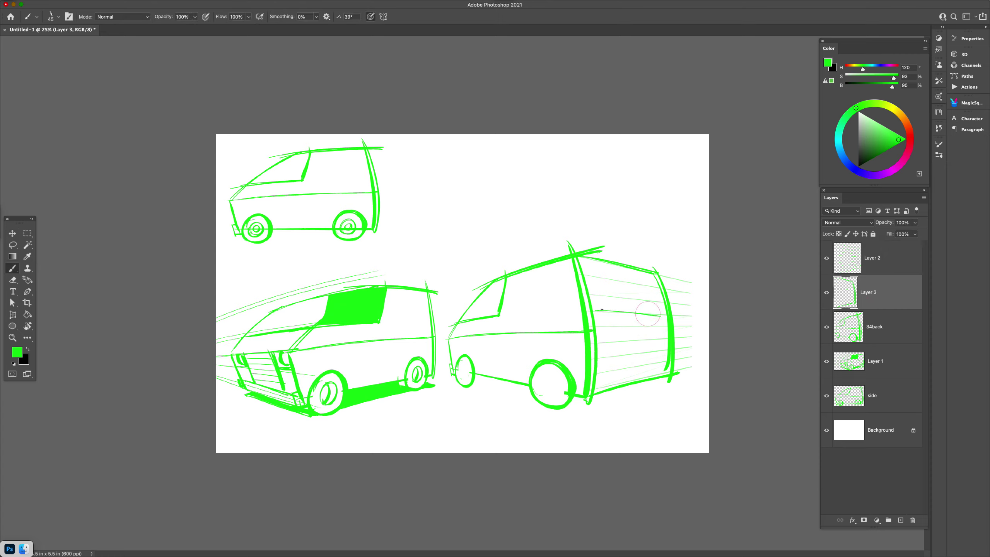
pyautogui.moveTo(582, 265); pyautogui.dragTo(603, 316)
pyautogui.moveTo(650, 275); pyautogui.dragTo(662, 314)
# Sketch tail lights at both edges of the rear face and a bumper with a number plate along its bottom
pyautogui.moveTo(597, 327)
pyautogui.mouseDown()
pyautogui.moveTo(608, 350)
pyautogui.moveTo(594, 358)
pyautogui.mouseUp()
pyautogui.moveTo(659, 329)
pyautogui.mouseDown()
pyautogui.moveTo(661, 357)
pyautogui.moveTo(666, 349)
pyautogui.mouseUp()
pyautogui.press('super+z')
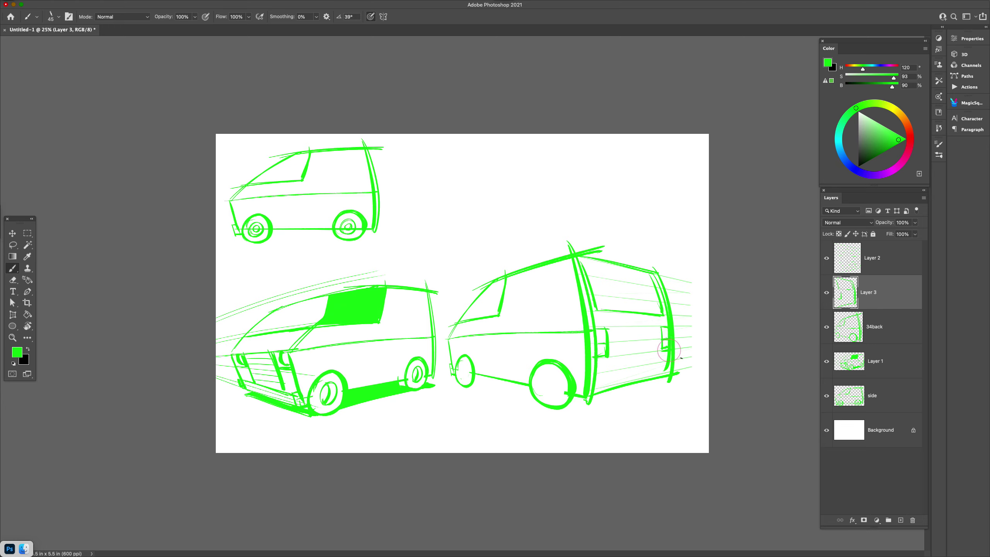
pyautogui.moveTo(581, 382)
pyautogui.mouseDown()
pyautogui.moveTo(581, 399)
pyautogui.moveTo(595, 403)
pyautogui.moveTo(676, 382)
pyautogui.moveTo(664, 369)
pyautogui.moveTo(676, 377)
pyautogui.mouseUp()
pyautogui.moveTo(622, 392)
pyautogui.mouseDown()
pyautogui.moveTo(650, 373)
pyautogui.moveTo(653, 385)
pyautogui.moveTo(623, 389)
pyautogui.mouseUp()
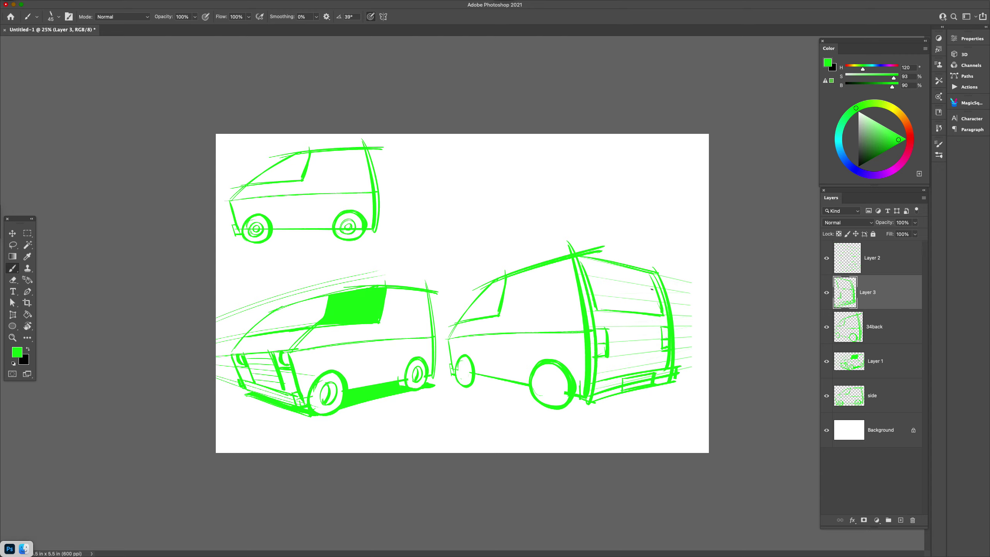
# Lasso the lower part of the near rear wheel and cut it out of the 34back layer
pyautogui.press('l')
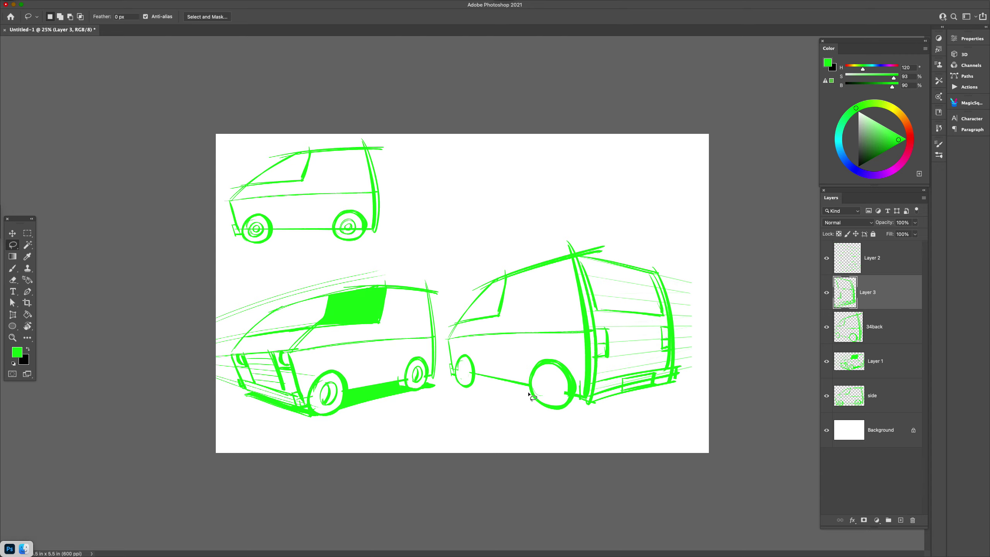
pyautogui.moveTo(533, 398)
pyautogui.mouseDown()
pyautogui.moveTo(535, 369)
pyautogui.moveTo(550, 363)
pyautogui.moveTo(568, 371)
pyautogui.moveTo(572, 399)
pyautogui.moveTo(527, 390)
pyautogui.mouseUp()
pyautogui.press('super+x')
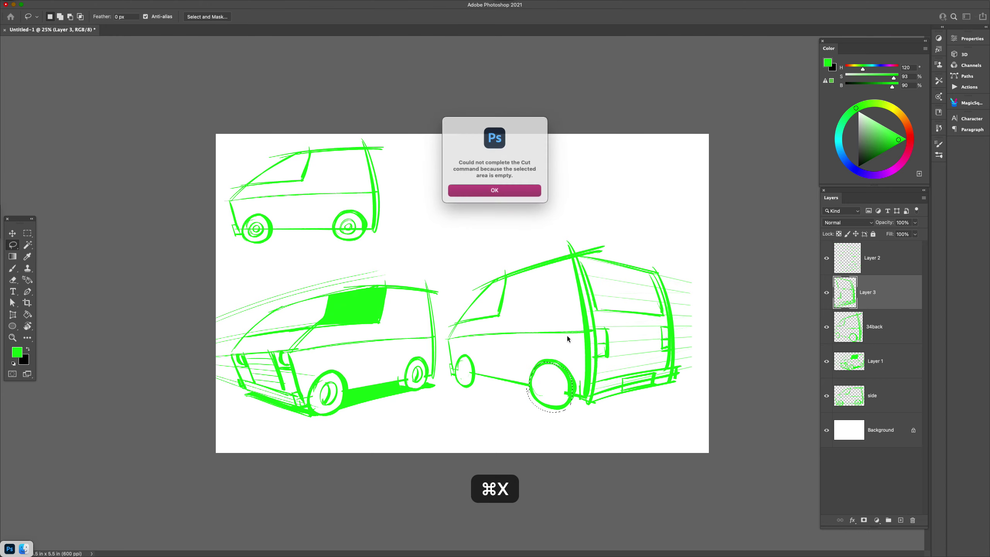
pyautogui.press('Escape')
pyautogui.press('super+x')
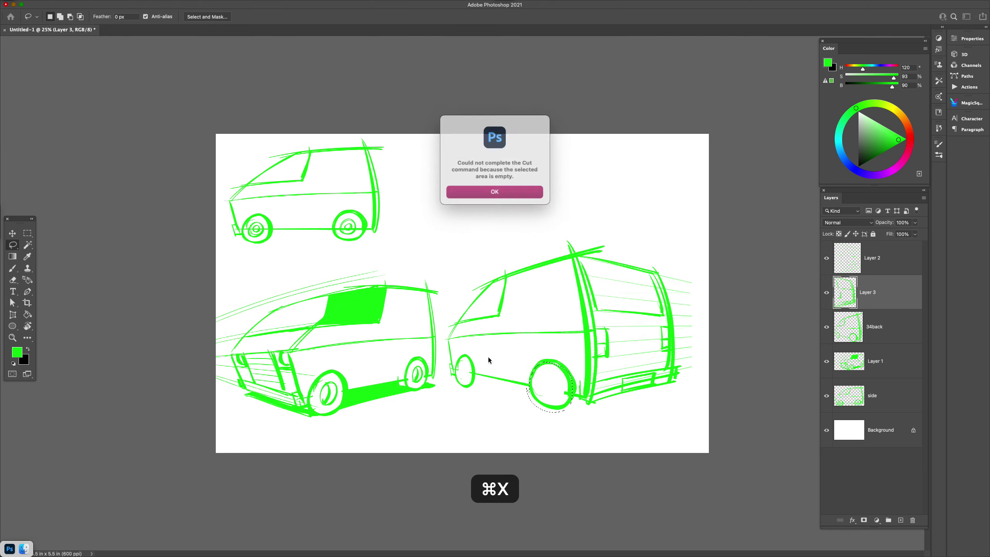
pyautogui.press('Escape')
pyautogui.click(858, 326)
pyautogui.press('super+x')
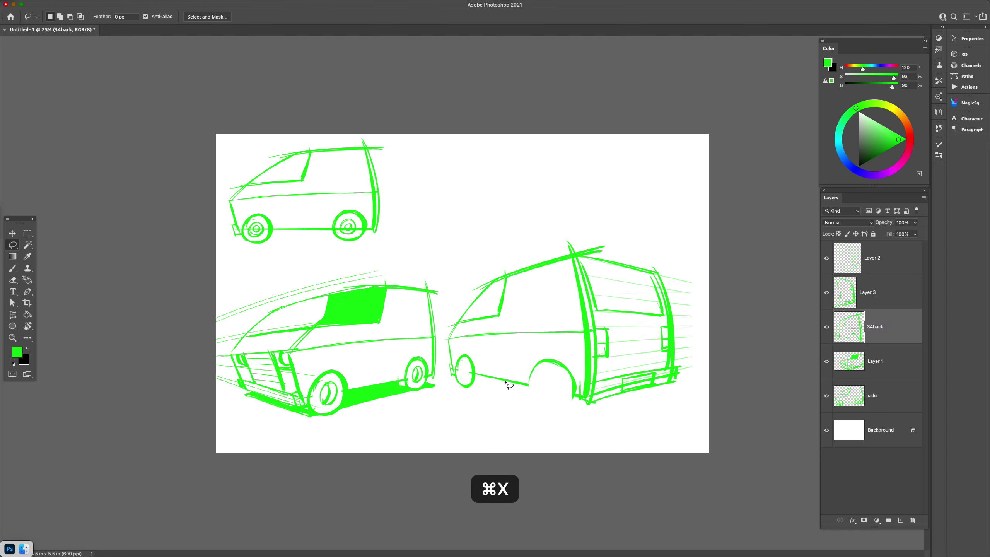
# Redraw the near rear wheel as an upright ellipse and add tyre thickness marks beside both wheels
pyautogui.press('b')
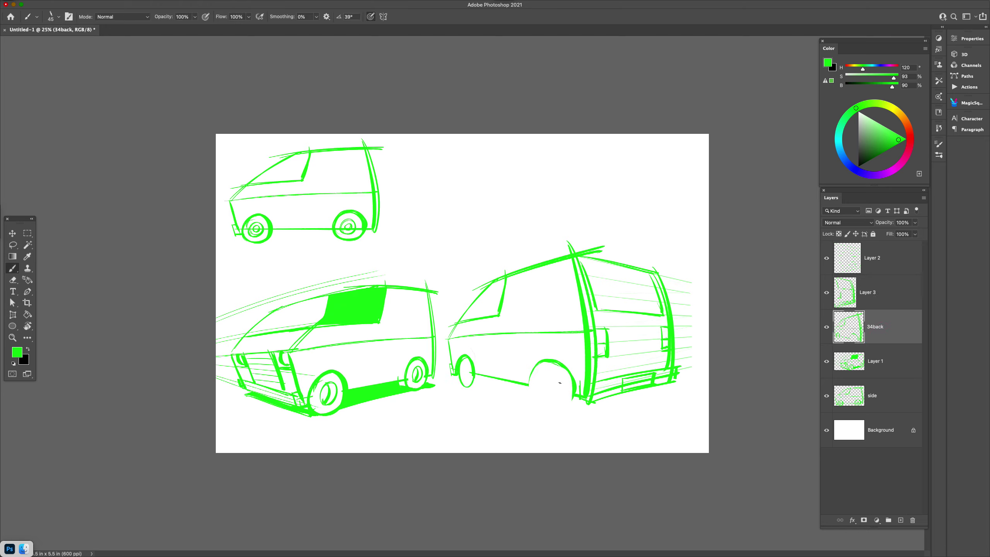
pyautogui.moveTo(468, 388); pyautogui.dragTo(479, 384)
pyautogui.moveTo(479, 383); pyautogui.dragTo(481, 377)
pyautogui.moveTo(536, 397)
pyautogui.mouseDown()
pyautogui.moveTo(549, 412)
pyautogui.moveTo(570, 402)
pyautogui.mouseUp()
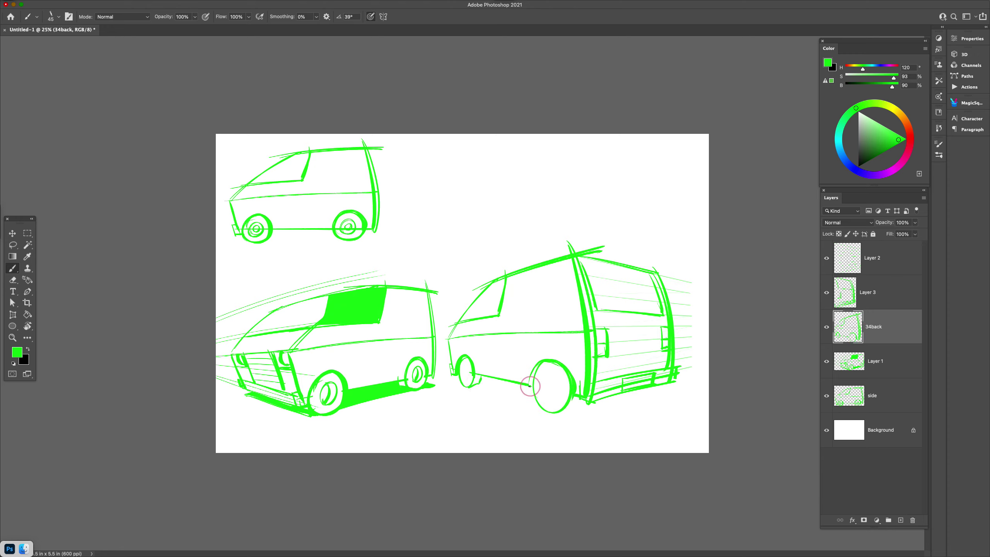
pyautogui.press('super+z')
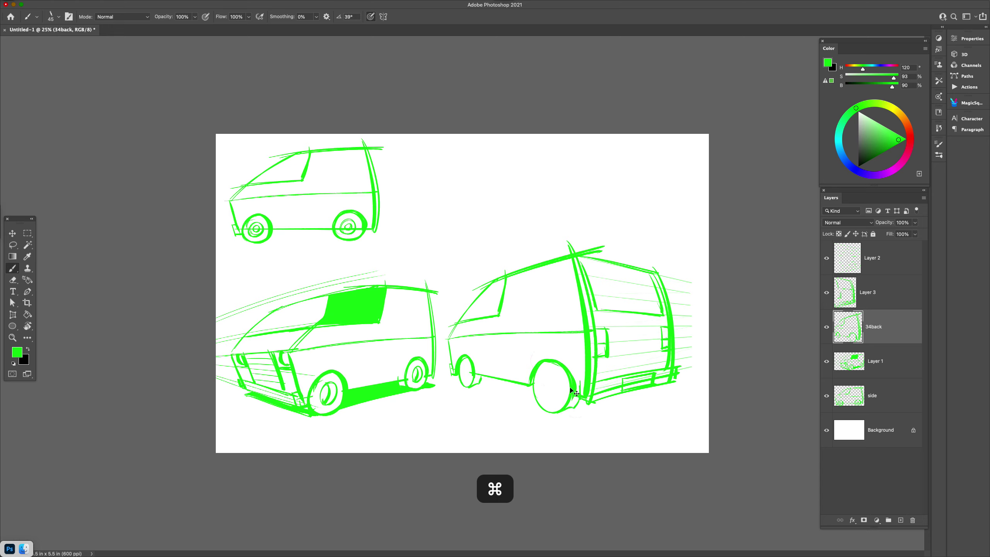
pyautogui.press('super+z')
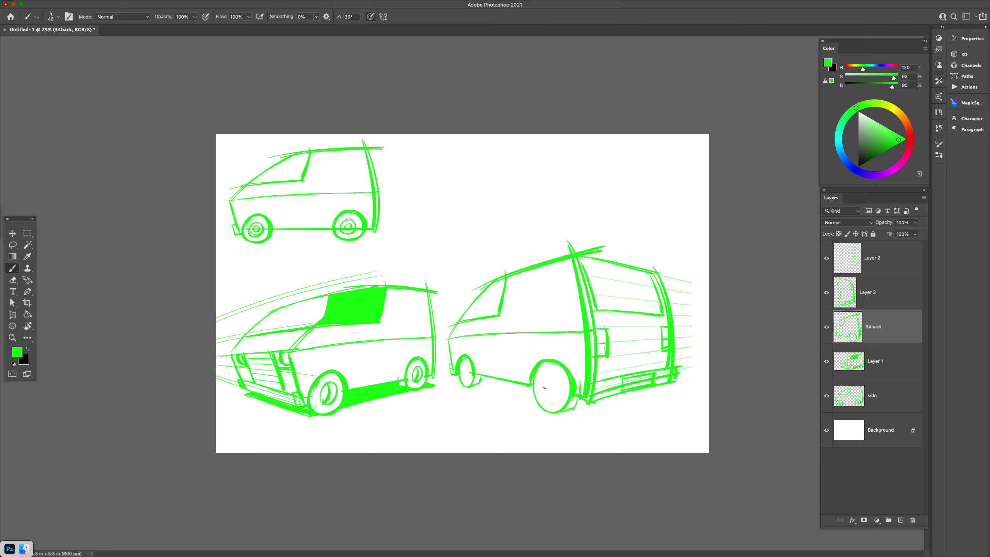
# Draw the rim and hub ellipses inside both wheels of the rear three-quarter van
pyautogui.moveTo(540, 383)
pyautogui.mouseDown()
pyautogui.moveTo(560, 391)
pyautogui.moveTo(552, 397)
pyautogui.moveTo(546, 374)
pyautogui.mouseUp()
pyautogui.press('super+z')
pyautogui.press('super+z')
pyautogui.press('super+z')
# Draw the ground shadow edge between the two wheels and fill the enclosed area under the van with green
pyautogui.moveTo(472, 386); pyautogui.dragTo(538, 407)
pyautogui.moveTo(455, 380); pyautogui.dragTo(469, 387)
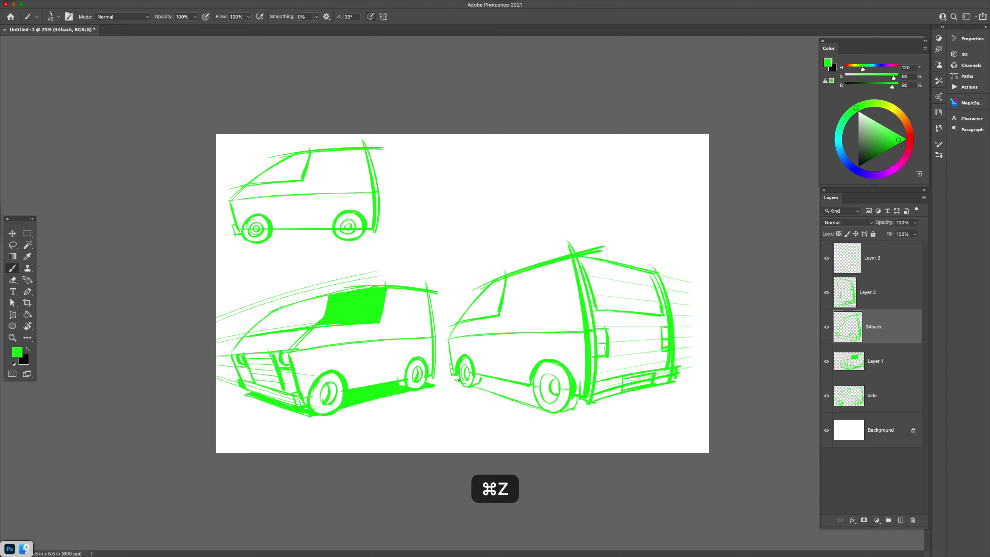
pyautogui.press('g')
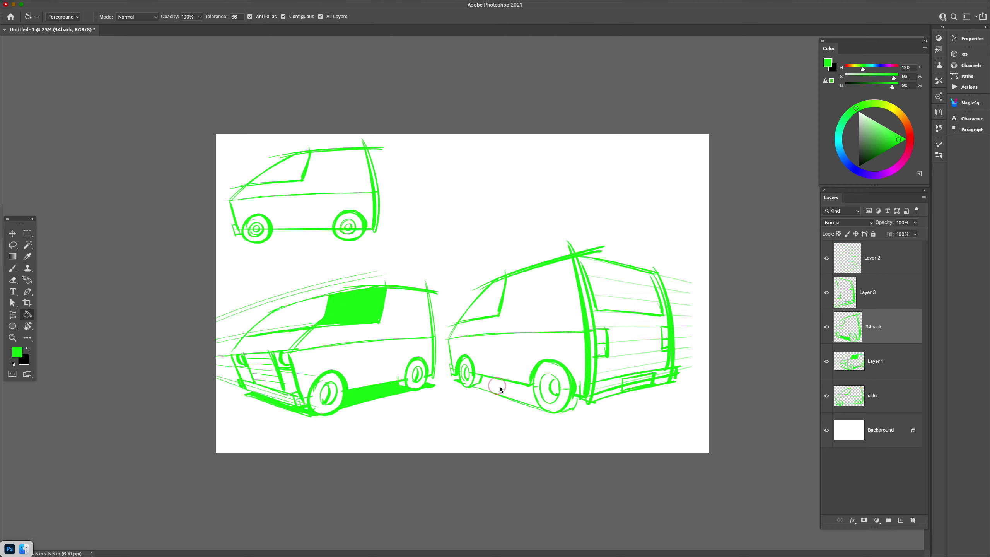
pyautogui.click(500, 389)
# Draw a ground shadow line from the rear wheel beneath the bumper and fill the area under the rear with green
pyautogui.press('b')
pyautogui.moveTo(556, 415); pyautogui.dragTo(656, 392)
pyautogui.press('super+z')
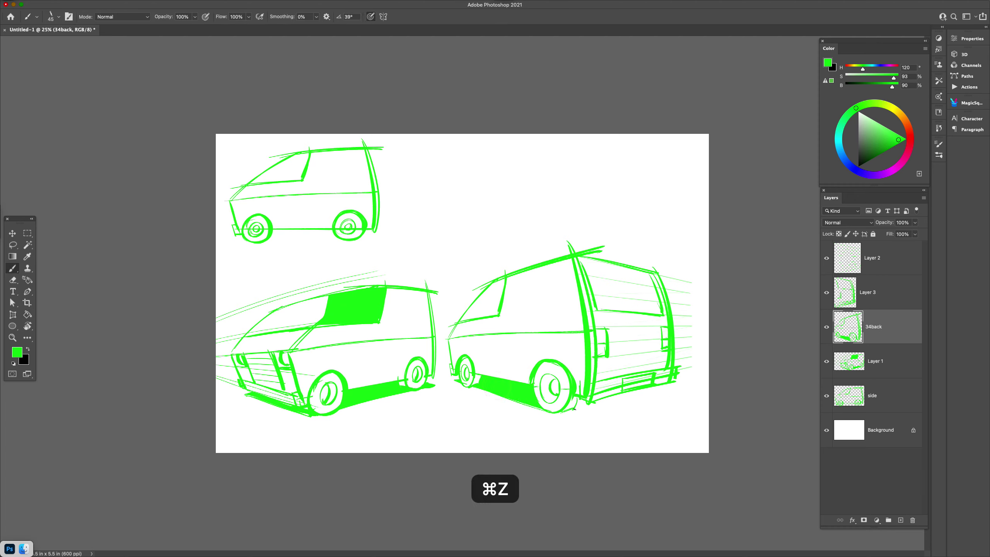
pyautogui.moveTo(574, 409); pyautogui.dragTo(660, 389)
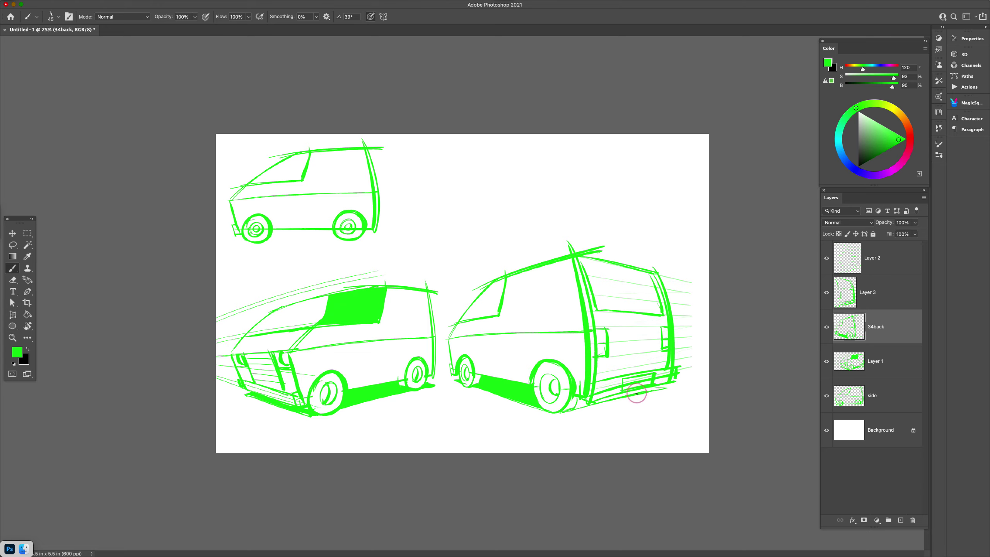
pyautogui.press('g')
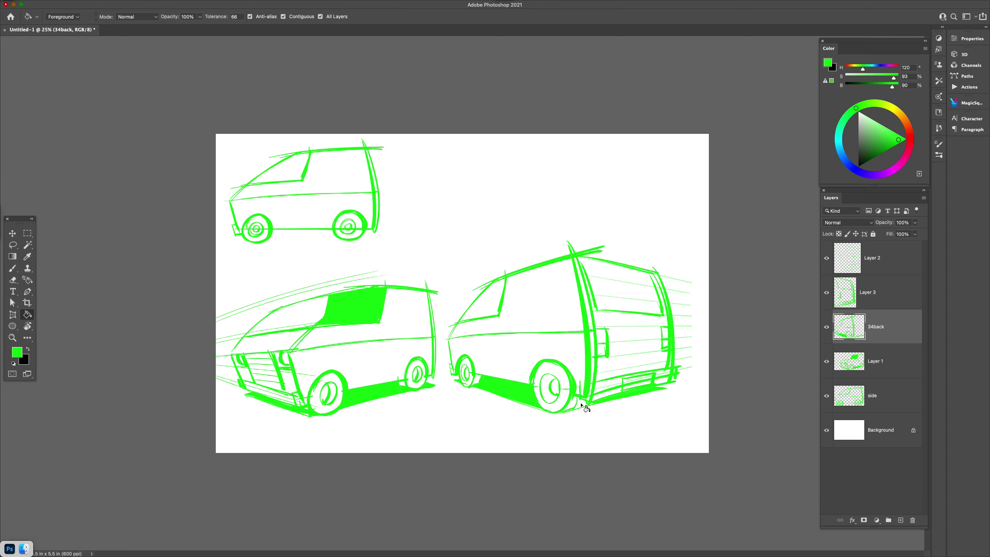
pyautogui.press('b')
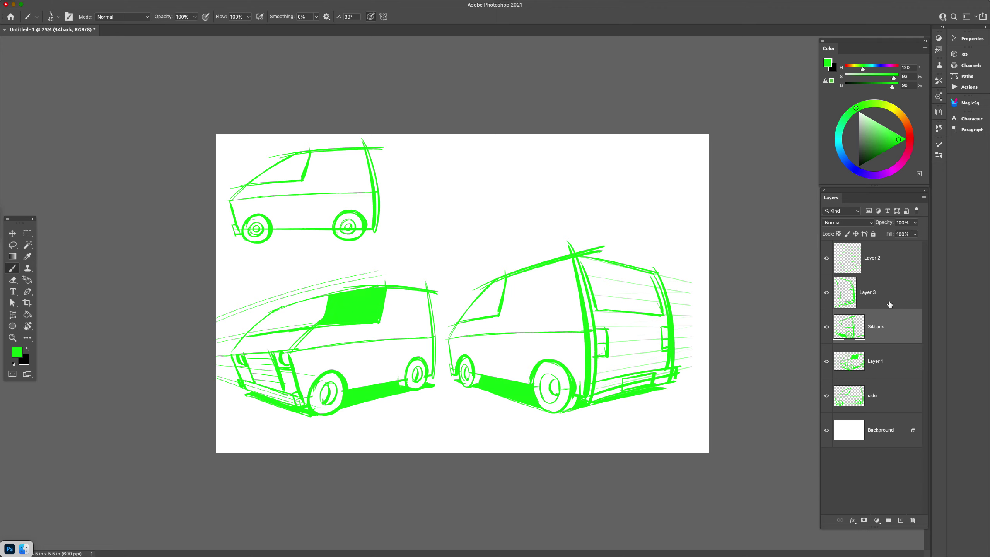
# Select Layer 3 together with the 34back layer and merge them into one layer
pyautogui.keyDown('super'); pyautogui.click(896, 309); pyautogui.keyUp('super')
pyautogui.press('super+r')
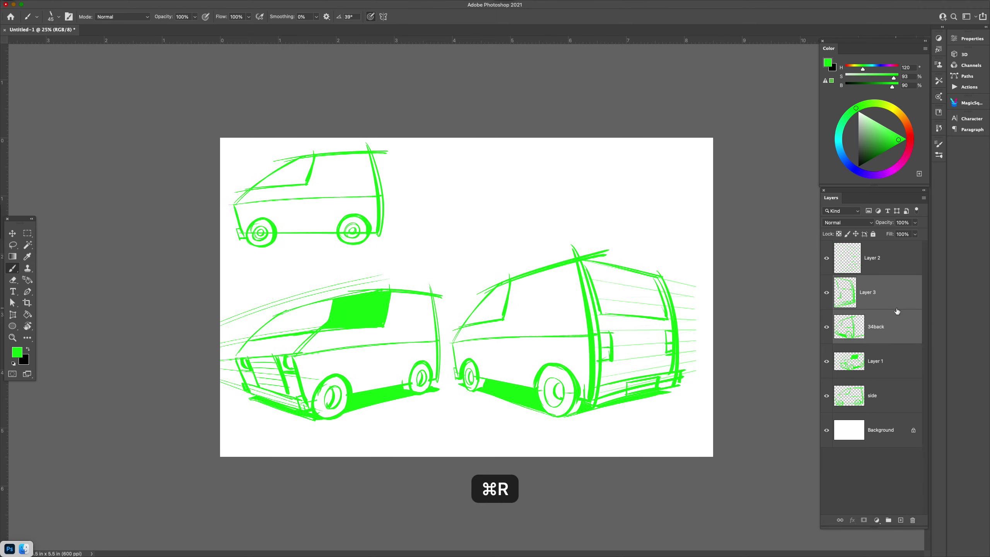
pyautogui.press('super+e')
# Scale the merged rear-view van to about 87% and reposition it beside the front three-quarter van
pyautogui.press('super+t')
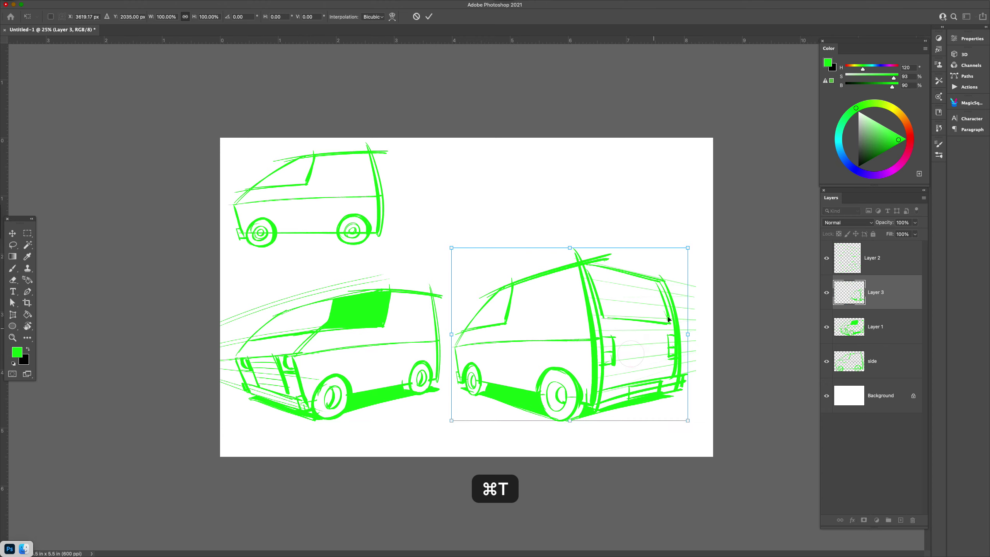
pyautogui.moveTo(689, 249); pyautogui.dragTo(674, 259)
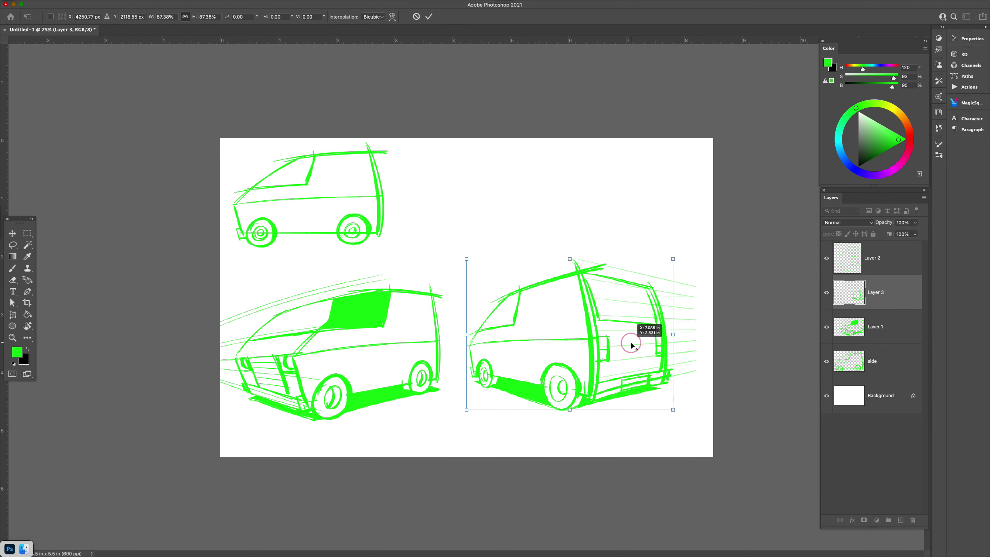
pyautogui.moveTo(621, 355); pyautogui.dragTo(632, 385)
pyautogui.press('Return')
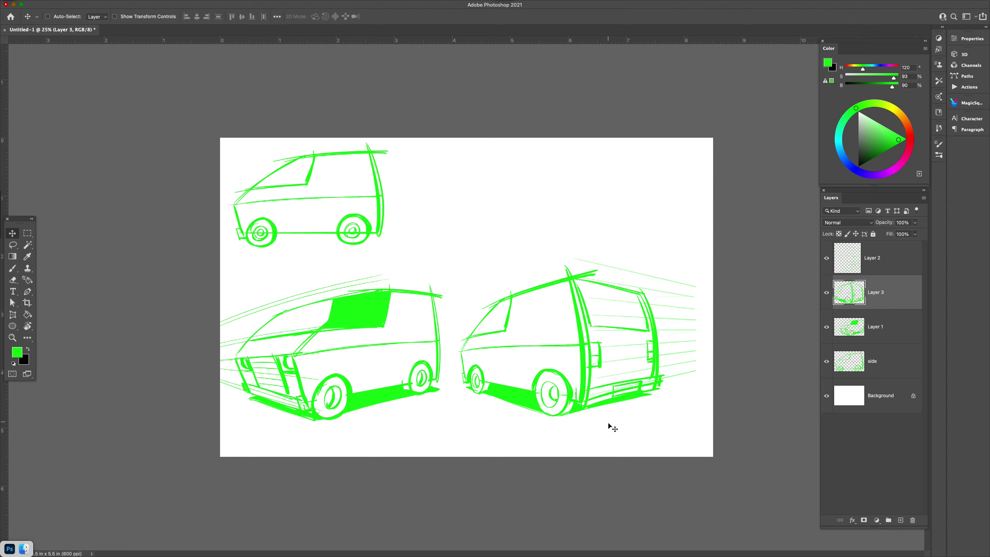
# Sketch a small wing mirror at the front lower corner of the side window on the rear three-quarter van
pyautogui.press('b')
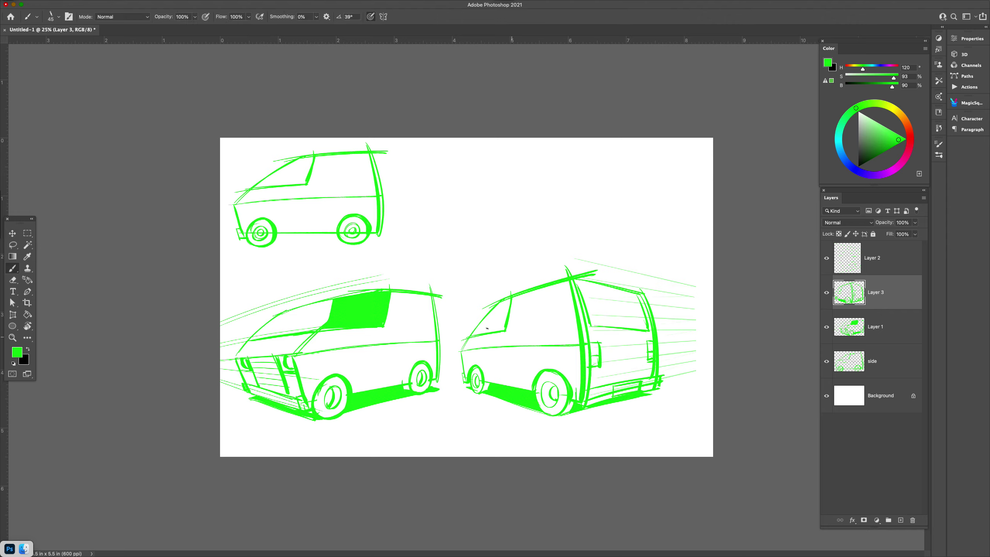
pyautogui.press('super+z')
pyautogui.moveTo(474, 332); pyautogui.dragTo(491, 329)
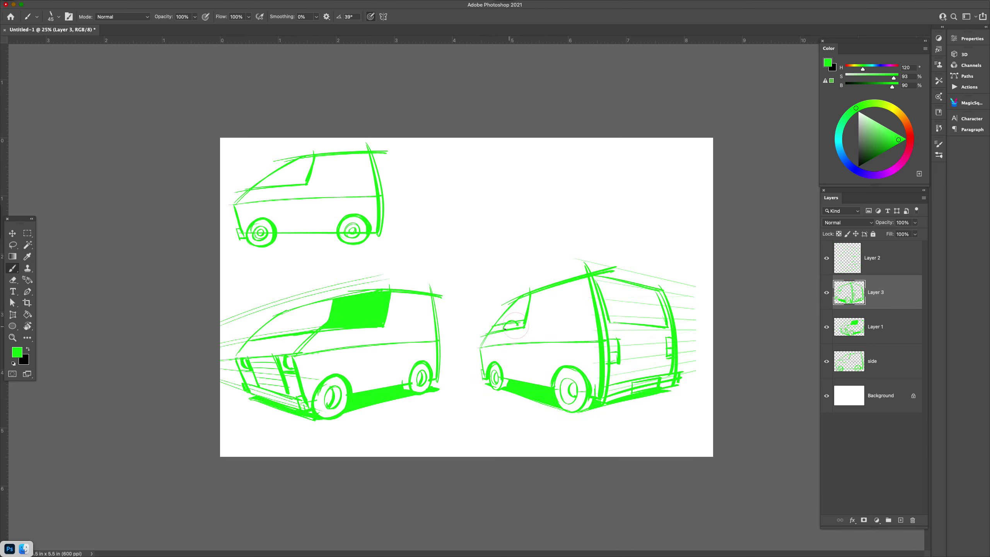
pyautogui.moveTo(504, 329); pyautogui.dragTo(518, 326)
pyautogui.press('super+z')
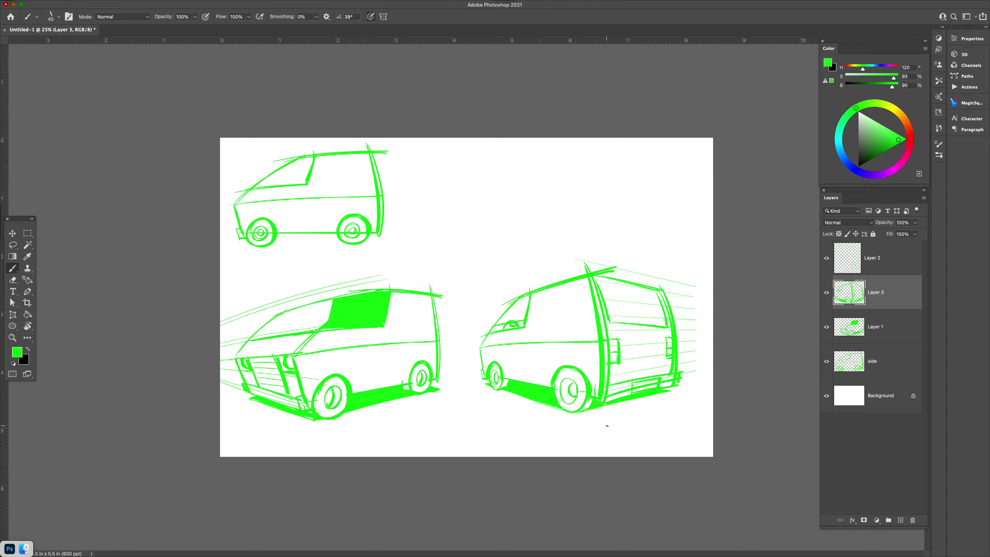